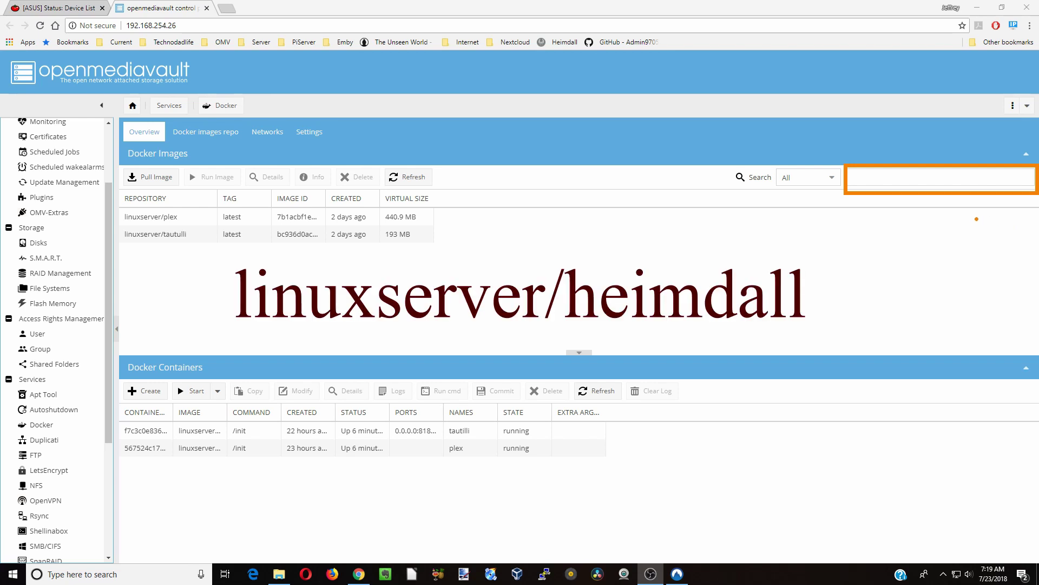
Search the registry for Heimdall and pull the linuxserver/heimdall image.
left_click(868, 173)
type("Heimdall")
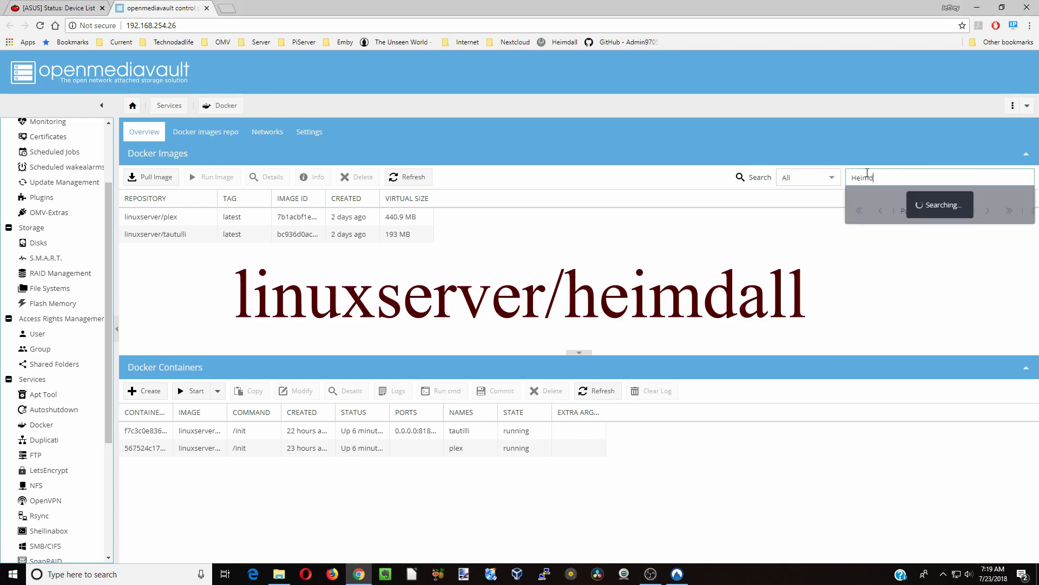
left_click(929, 307)
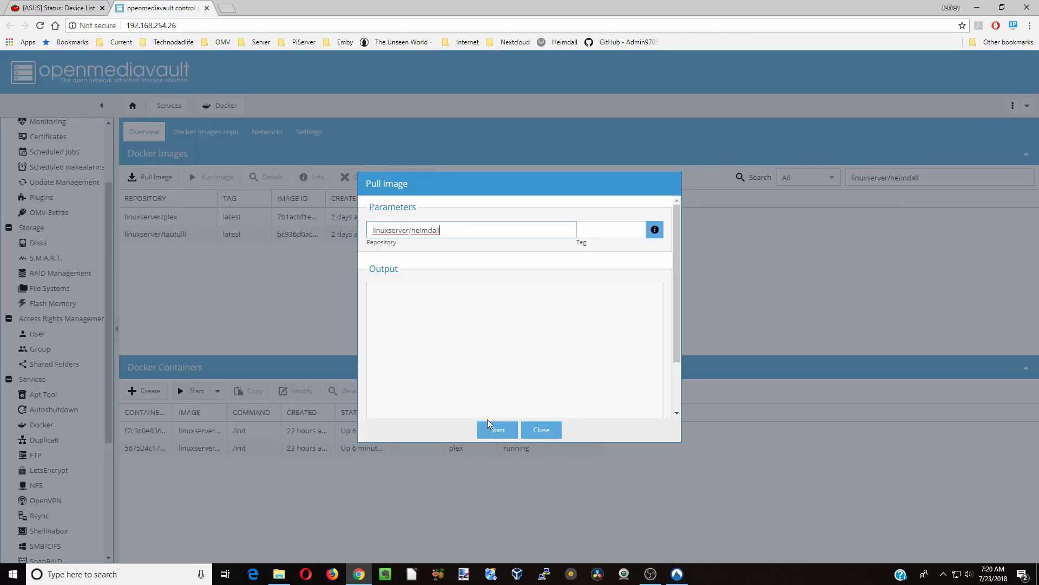
left_click(498, 430)
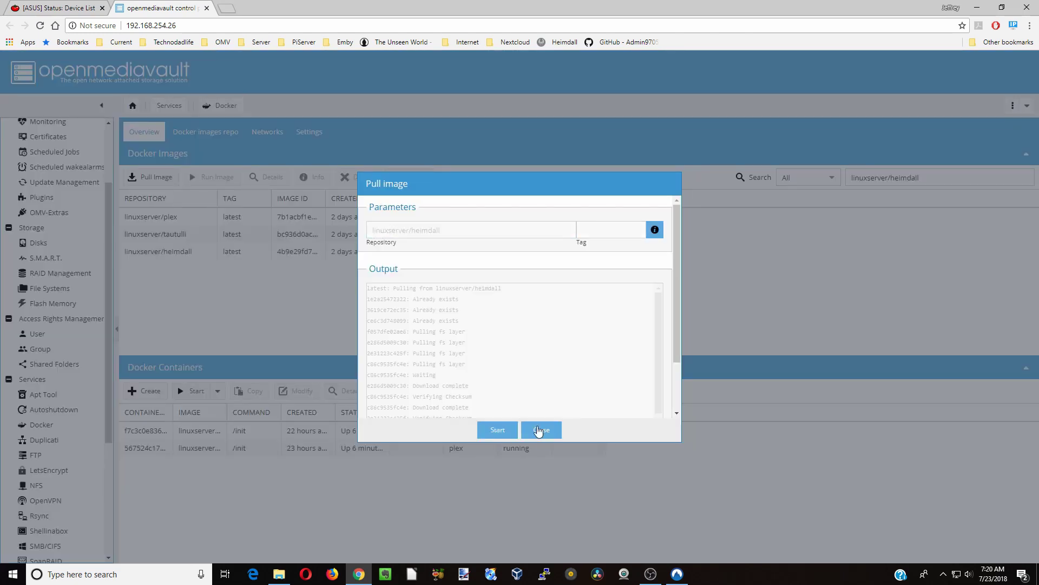
left_click(546, 433)
Select the newly pulled linuxserver/heimdall image in the Docker images list.
left_click(228, 253)
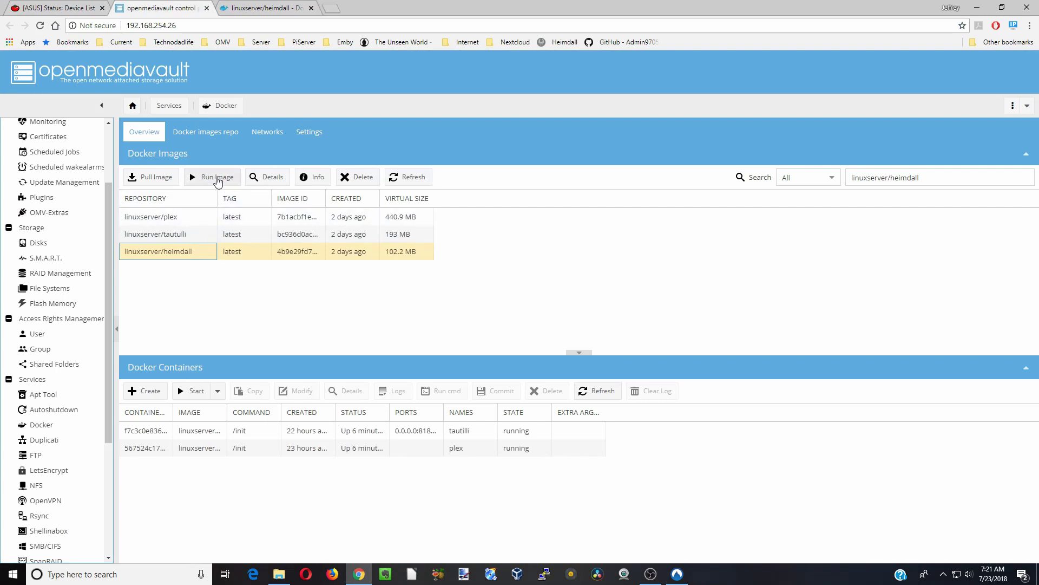
Start a heimdall container from the image with restart policy Always.
left_click(218, 178)
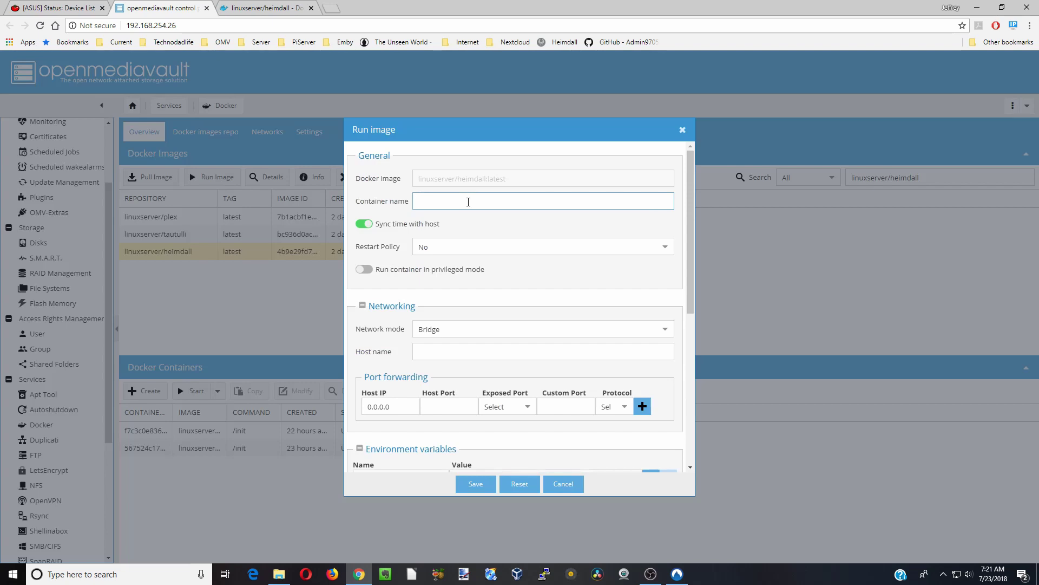
type("heimdall")
left_click(487, 246)
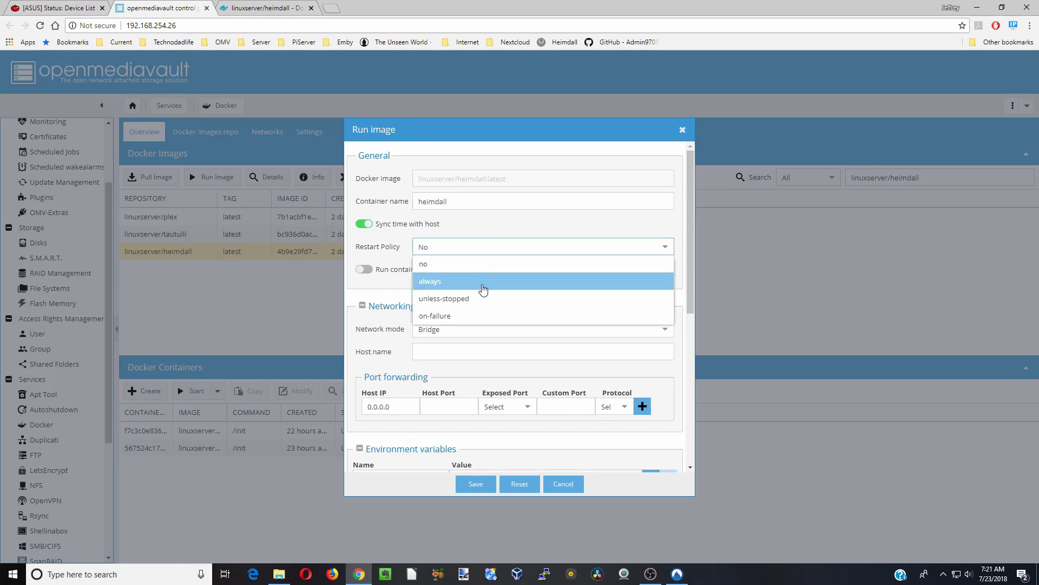
left_click(482, 287)
scroll(480, 321, "down", 3)
scroll(480, 321, "down", 1)
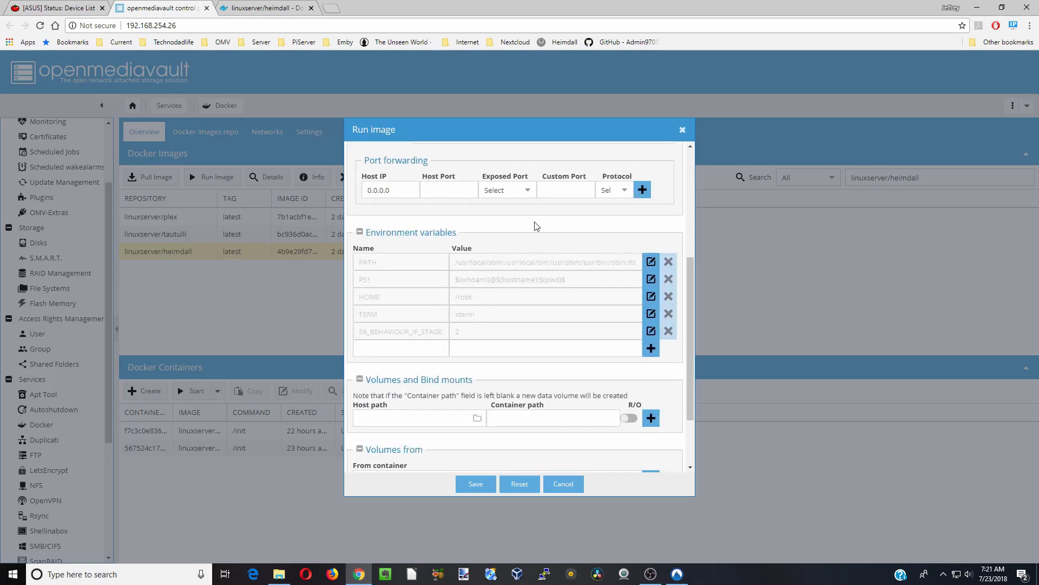
Forward host port 8081 to container port 80/tcp.
left_click(527, 190)
left_click(517, 224)
left_click(454, 193)
type("8081")
left_click(643, 190)
Add environment variables PUID 1000 and PGID 100.
scroll(625, 199, "down", 2)
left_click(393, 263)
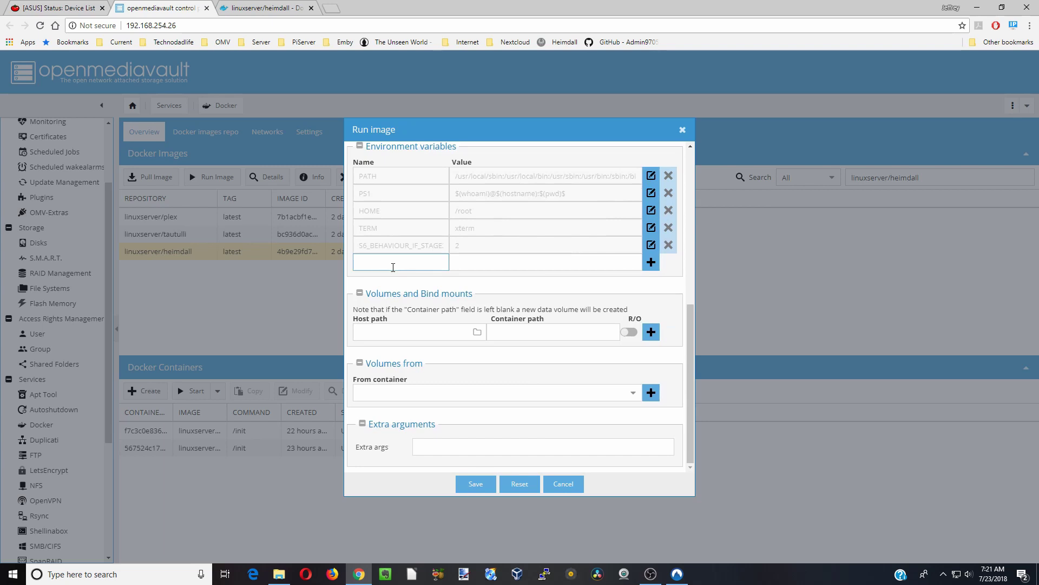
type("PUID")
key("Tab")
type("1000")
key("Return")
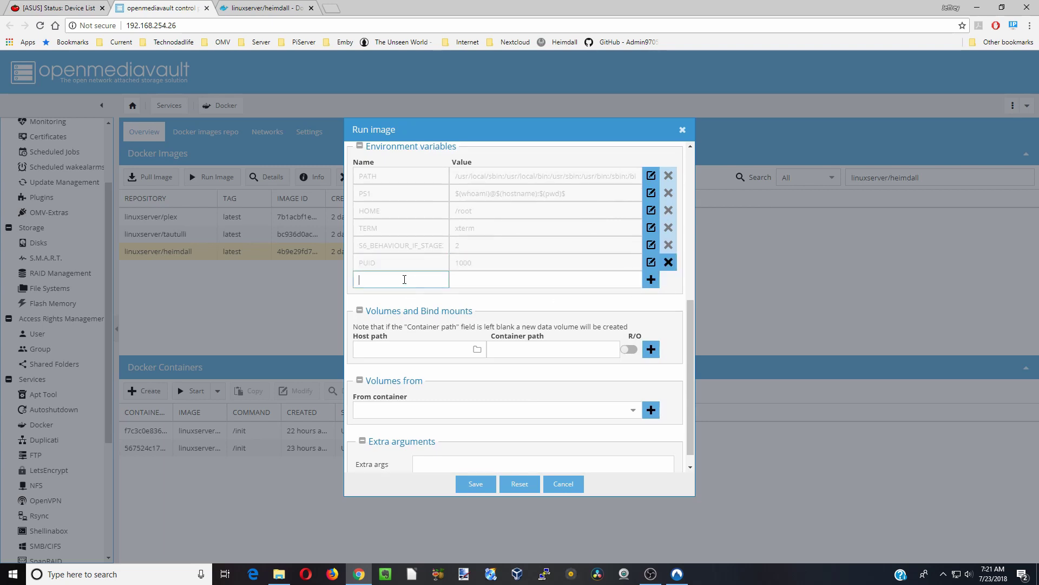
type("PGID")
key("Tab")
type("100")
left_click(652, 281)
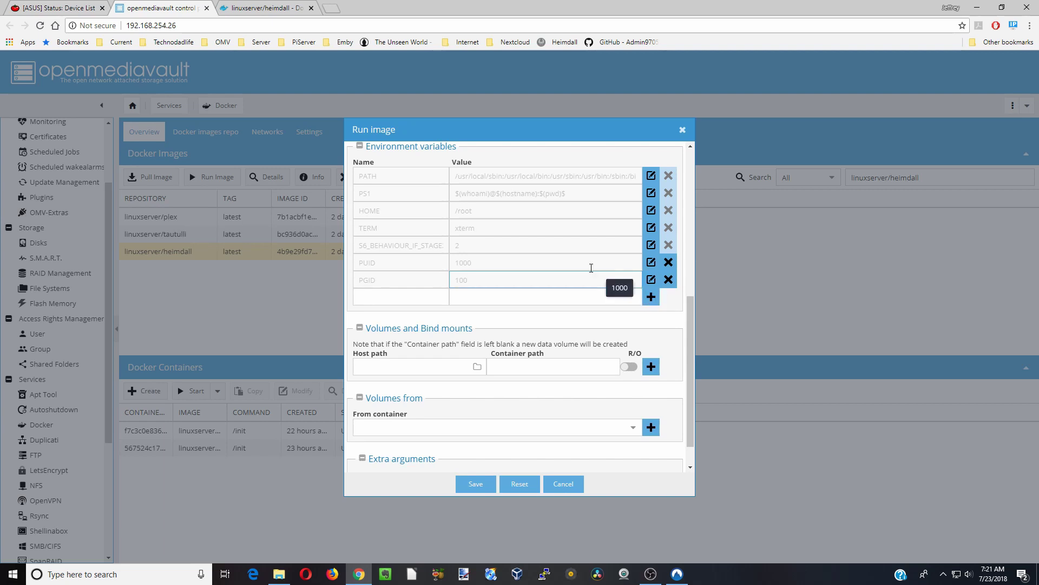
Add the TZ environment variable set to America/New_York.
left_click(425, 296)
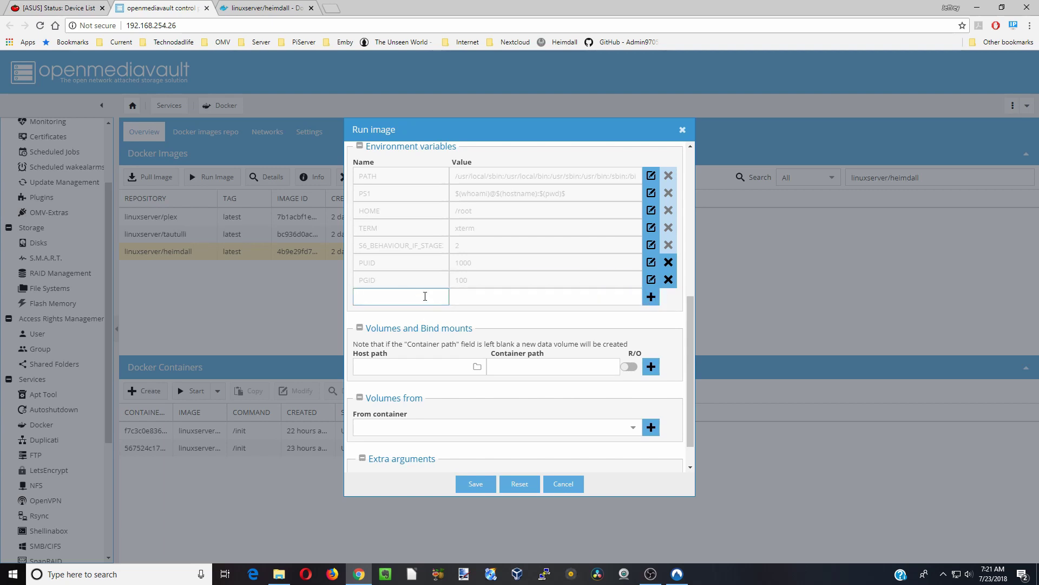
key("Tab")
type("America/New_Yor")
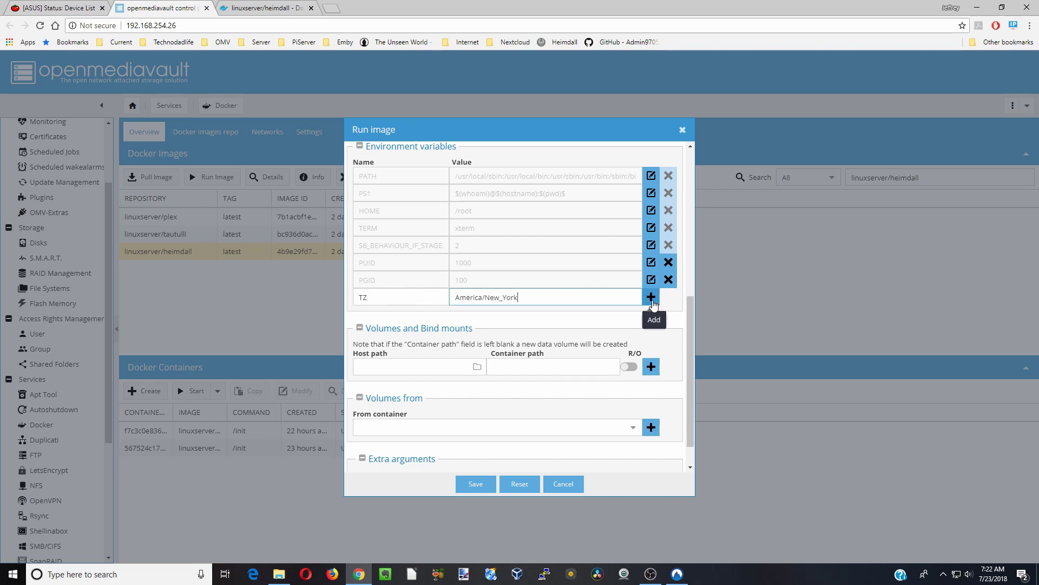
left_click(652, 297)
Set the volume's container path to /config.
scroll(545, 318, "down", 1)
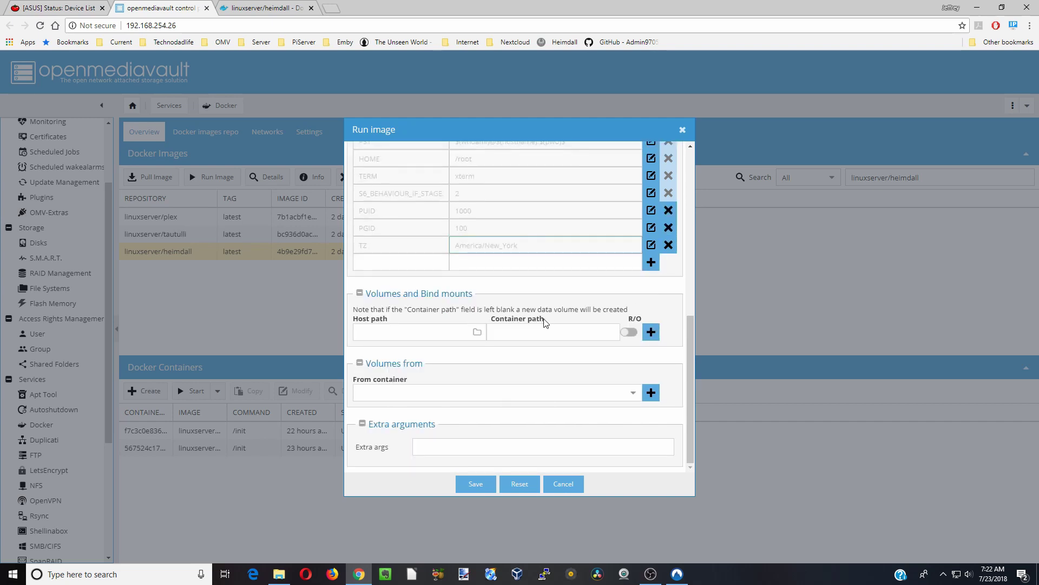
left_click(535, 336)
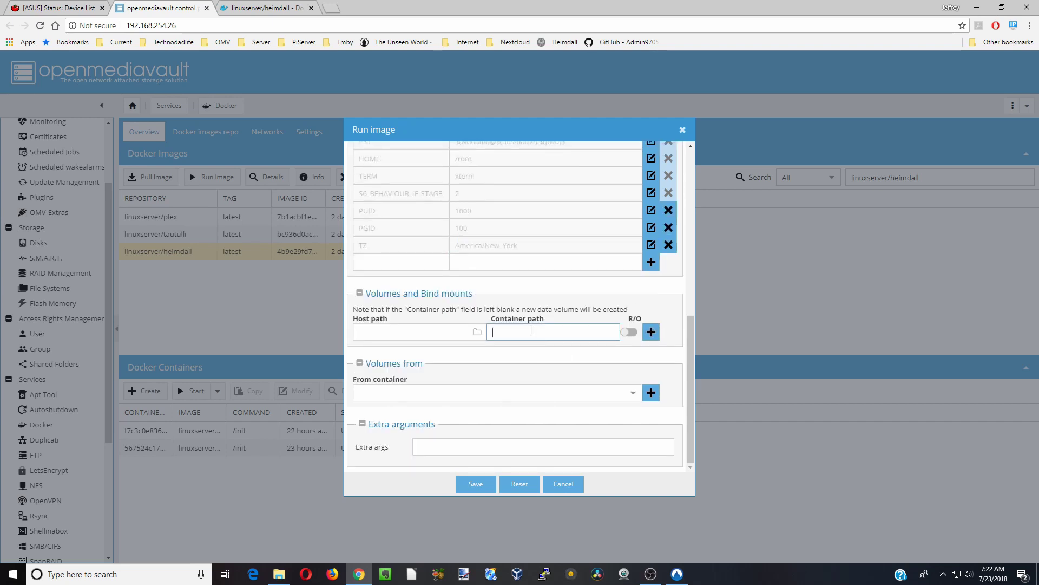
type("/config")
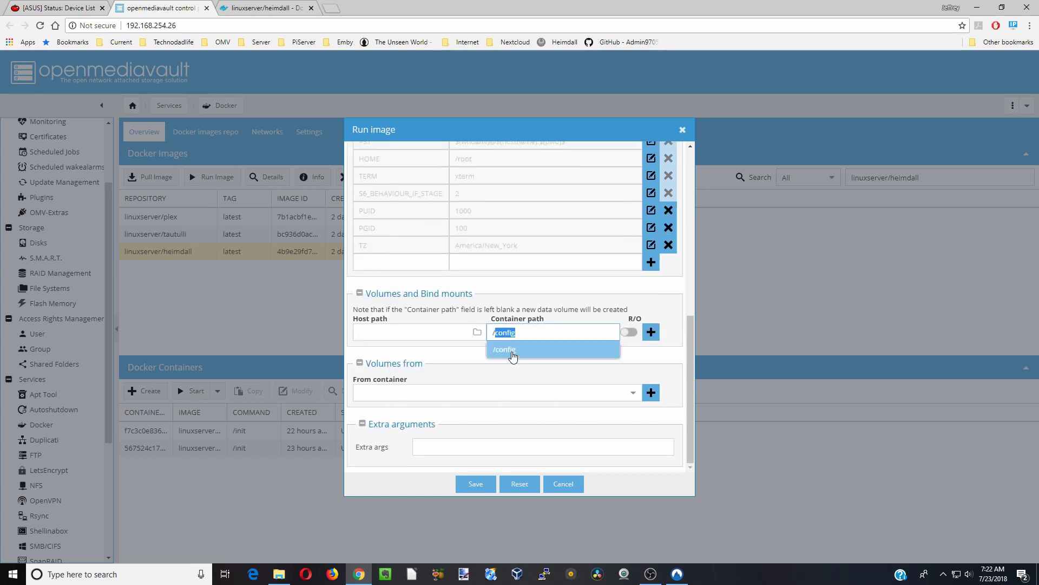
left_click(511, 353)
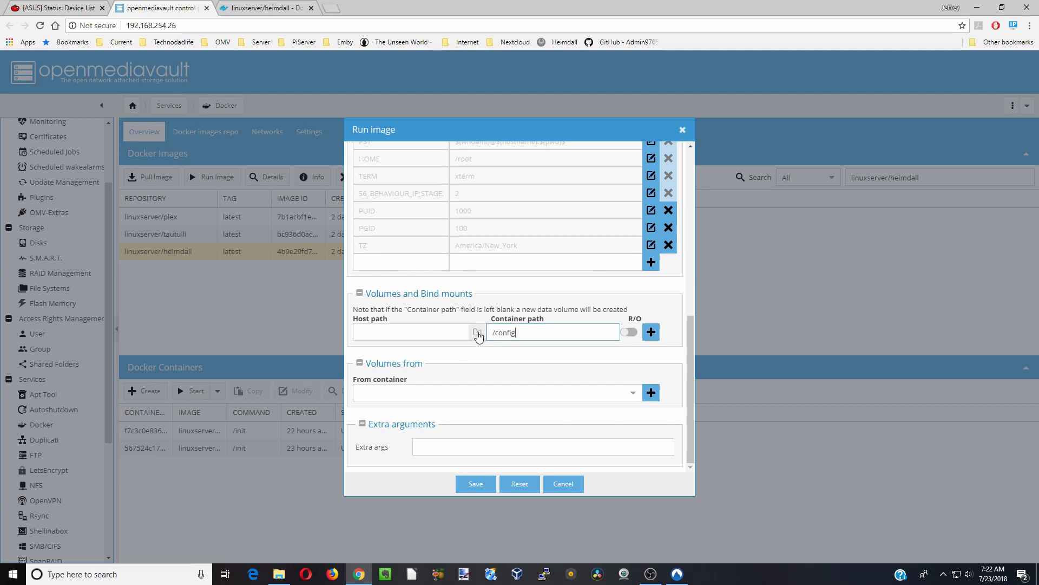
left_click(279, 574)
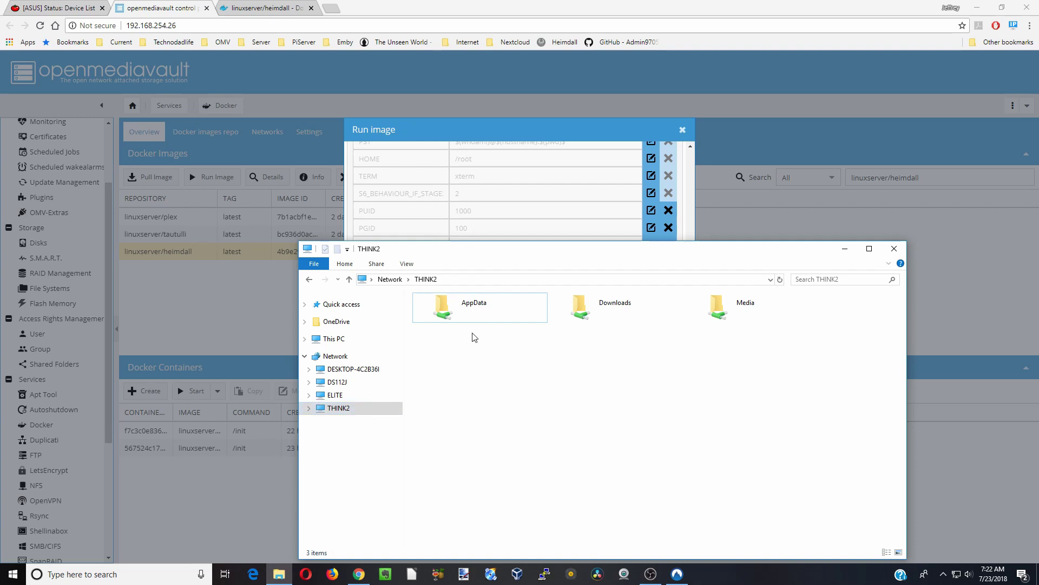
Create a Heimdall folder in THINK2's AppData share, then minimize File Explorer.
double_click(480, 308)
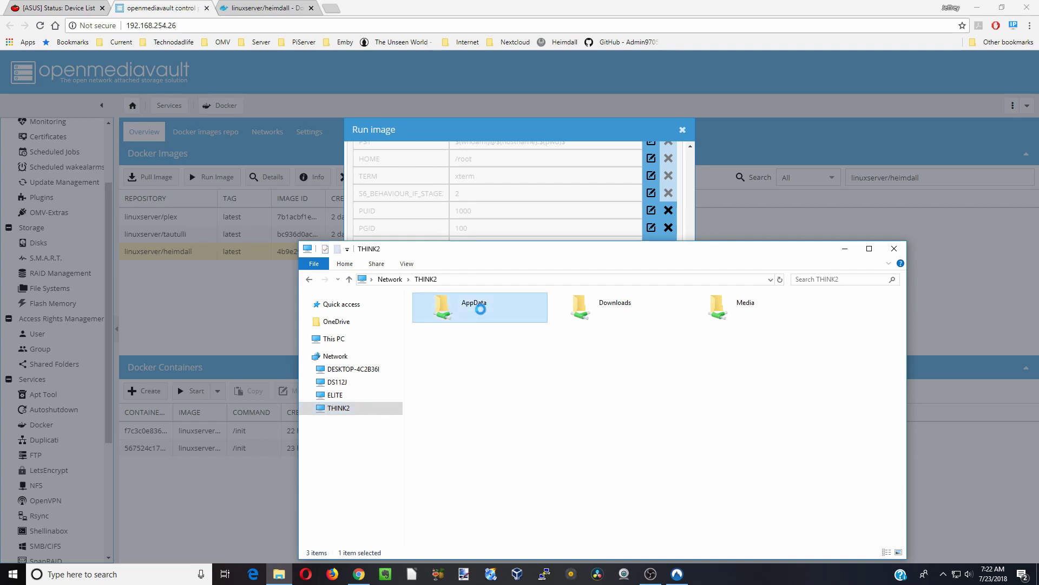
right_click(479, 348)
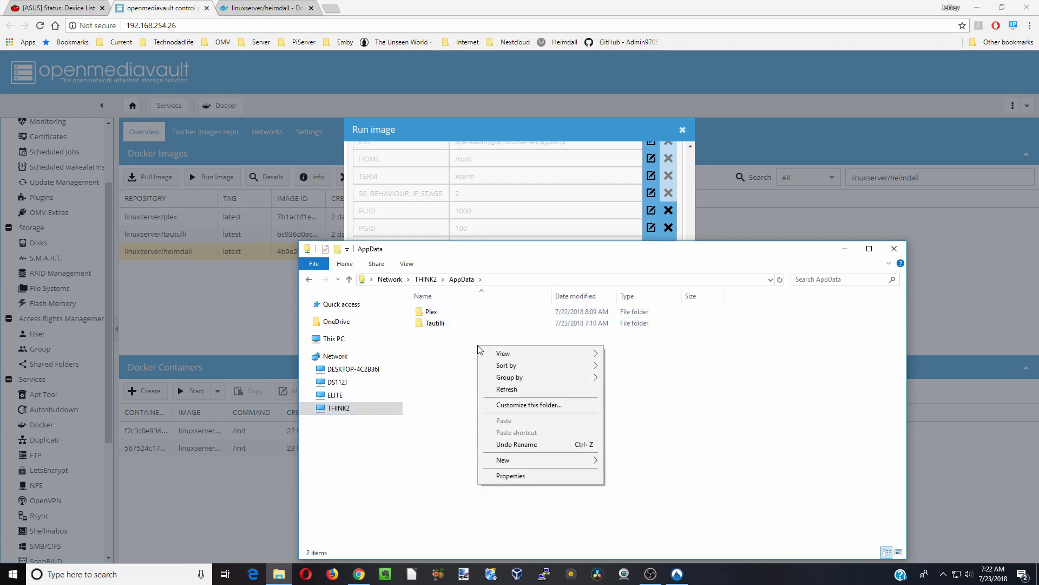
mouse_move(522, 462)
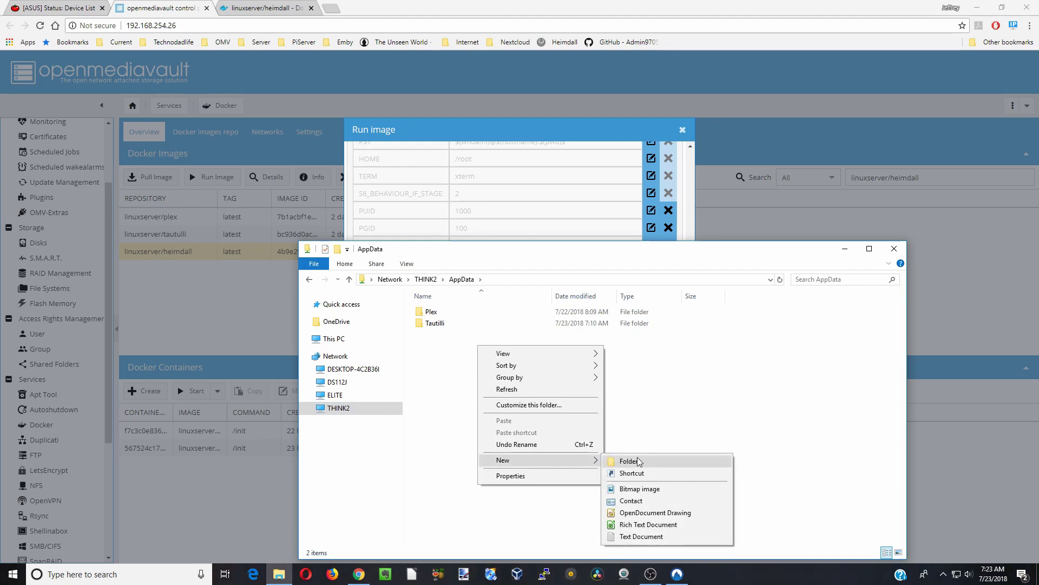
left_click(638, 460)
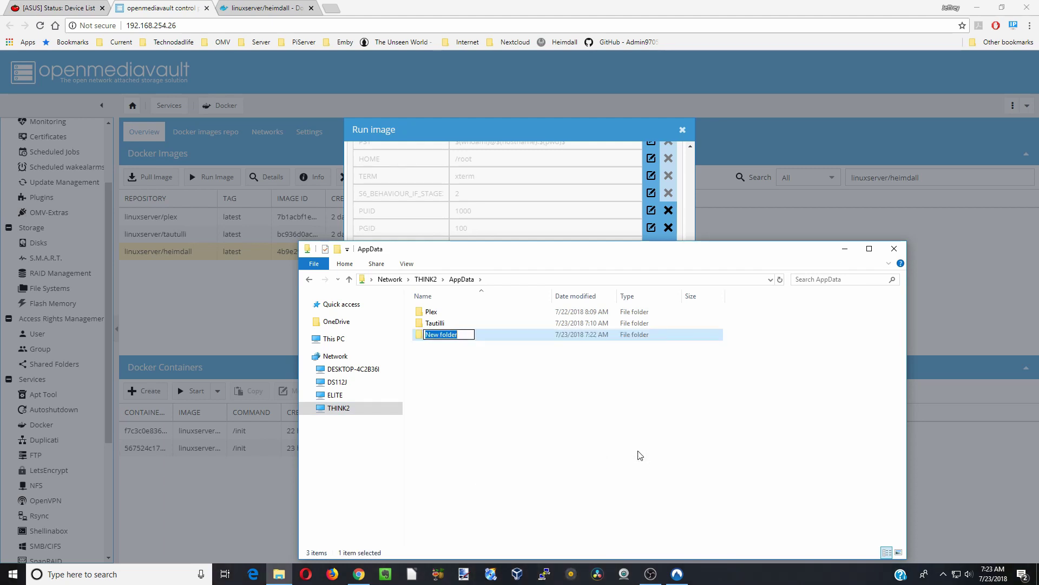
type("Heimdall")
left_click(600, 439)
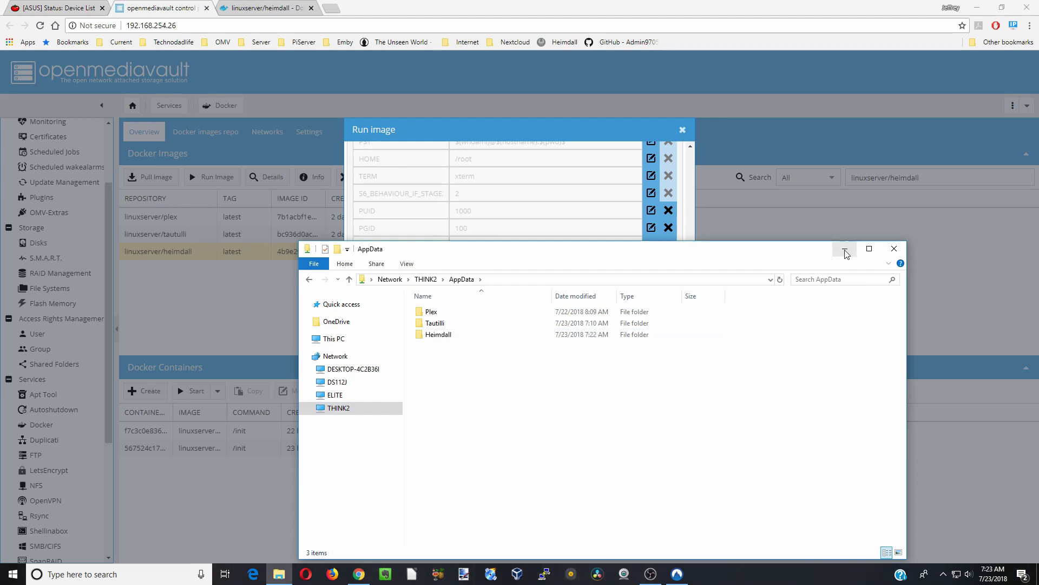
left_click(845, 251)
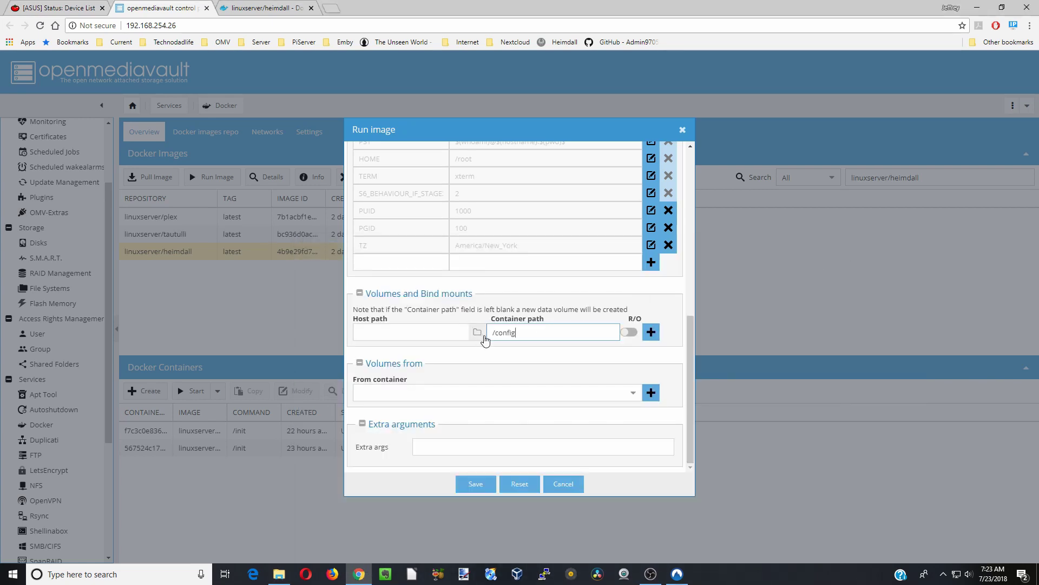
Bind host path /sharedfolders/AppData/Heimdall to /config and save the heimdall container.
left_click(479, 334)
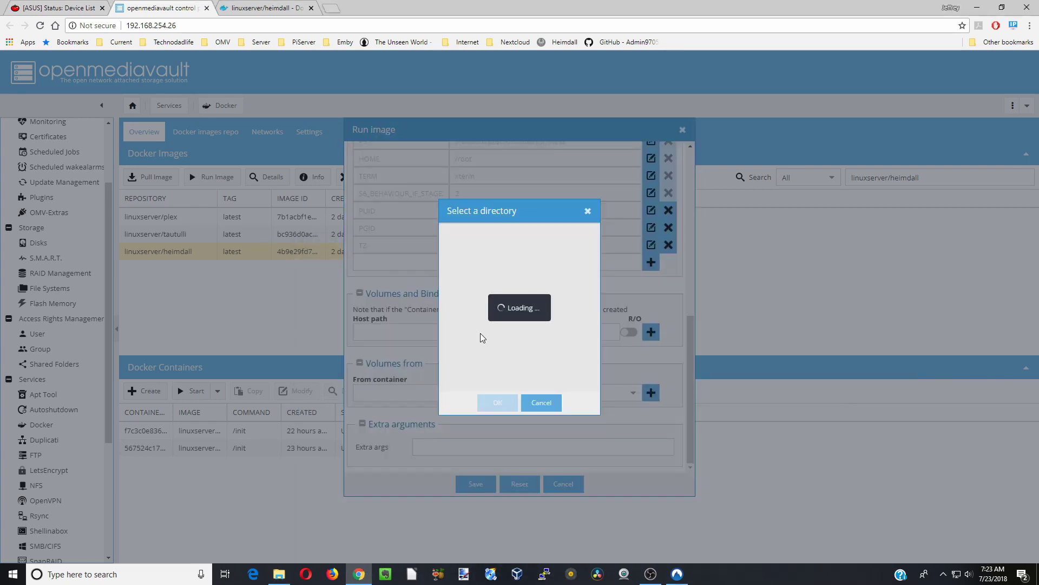
scroll(482, 335, "down", 3)
left_click(483, 295)
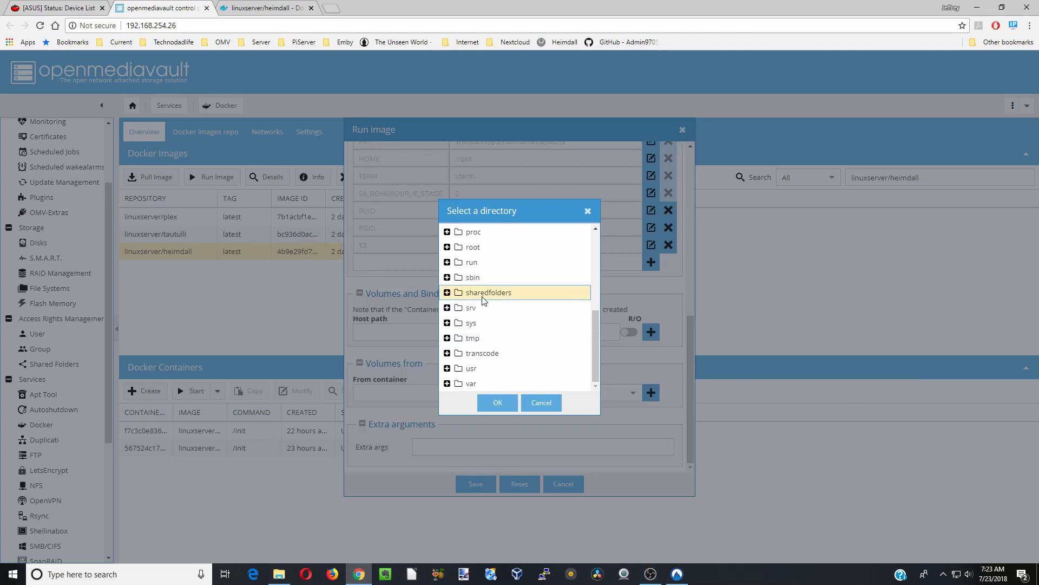
double_click(483, 299)
double_click(492, 308)
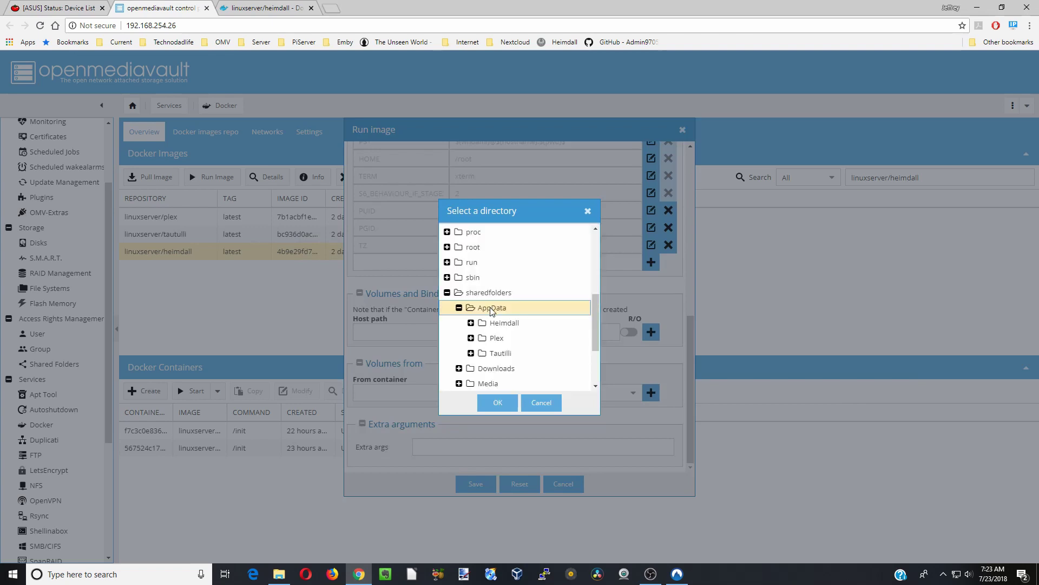
left_click(499, 323)
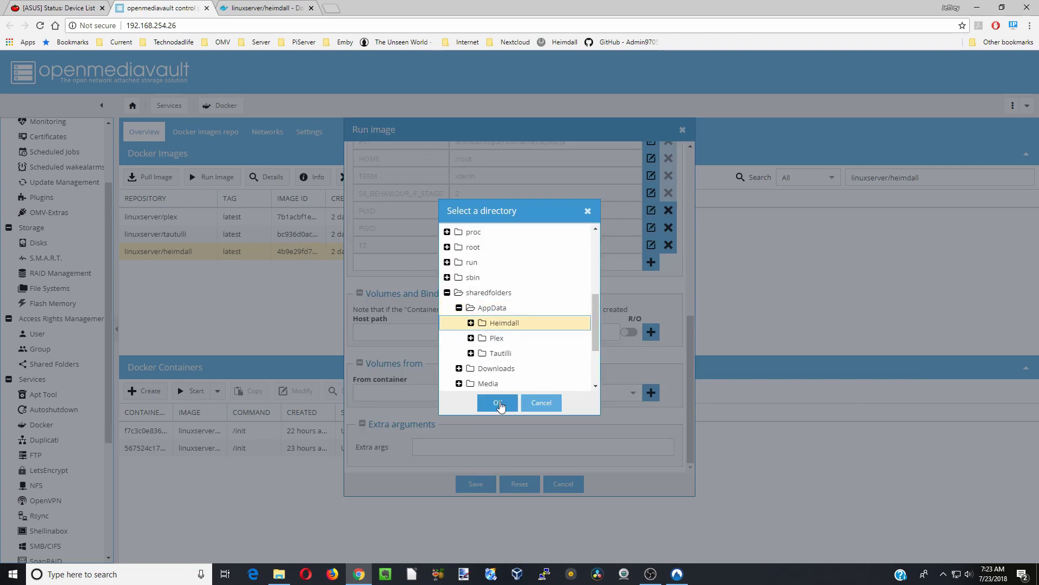
left_click(498, 404)
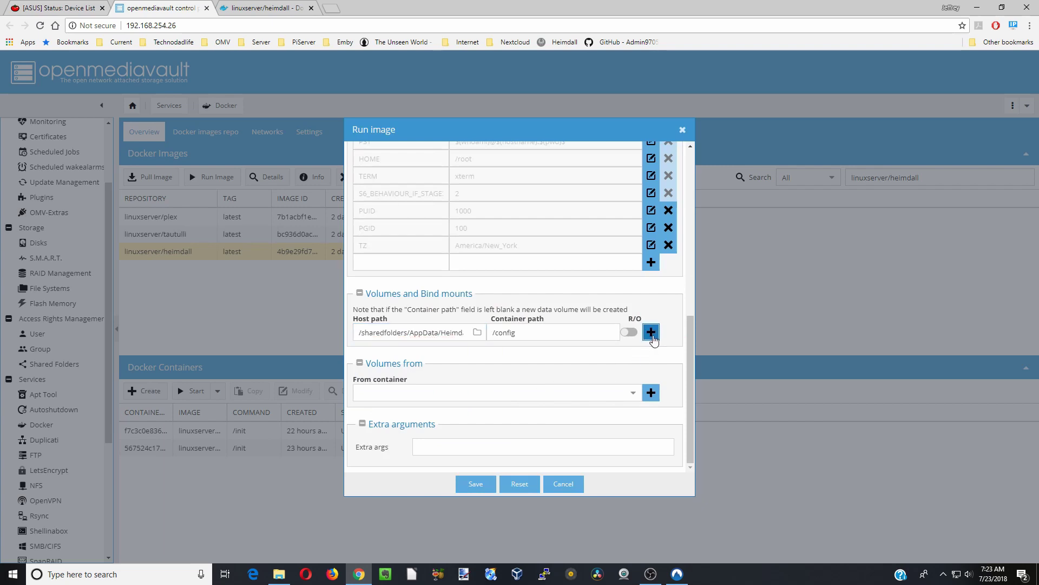
left_click(652, 332)
scroll(509, 379, "down", 1)
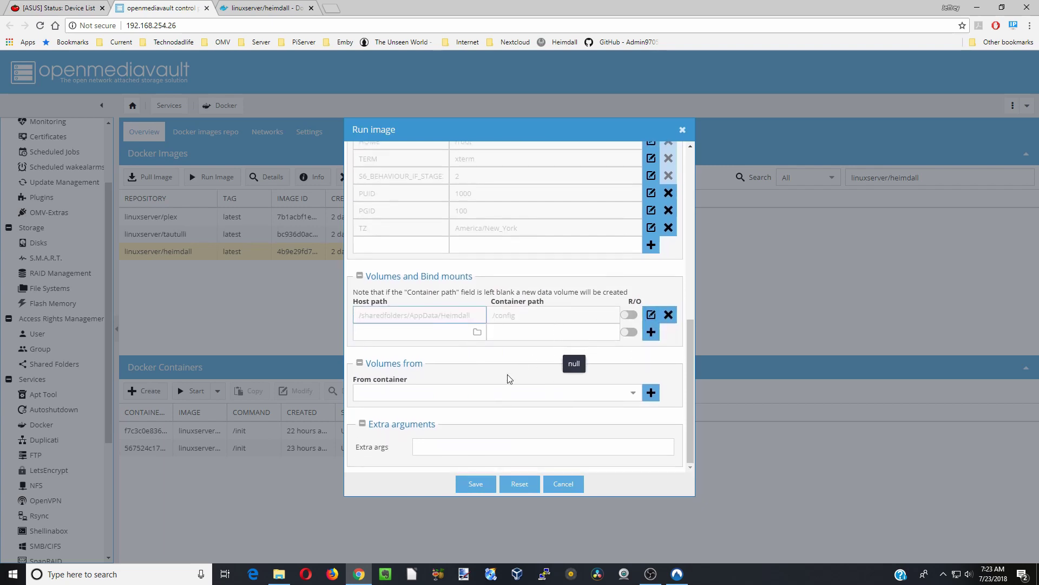
left_click(478, 488)
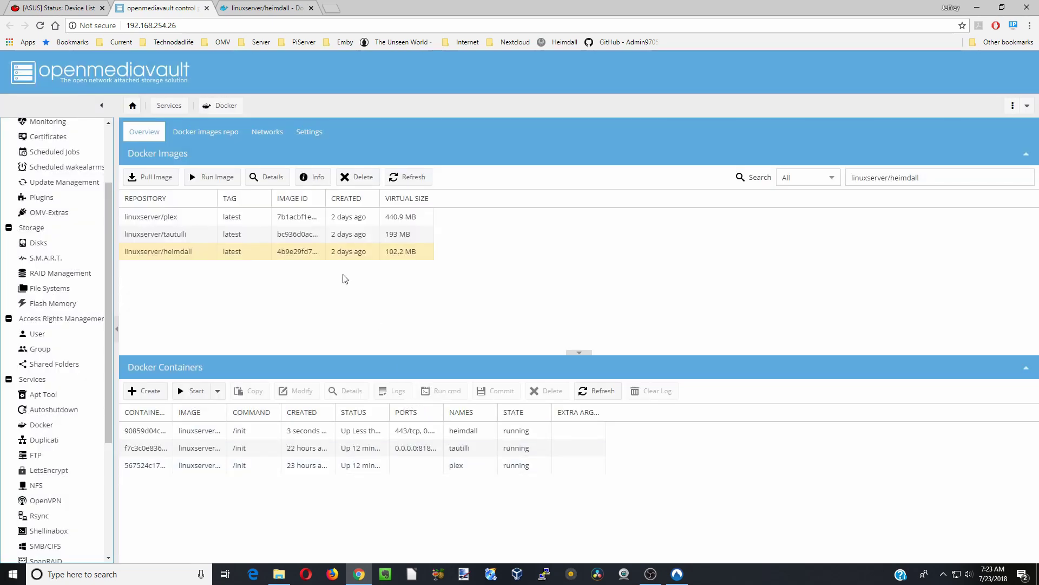
Load the Heimdall dashboard at 192.168.254.26:8081 in a new tab.
left_click_drag(176, 26, 126, 26)
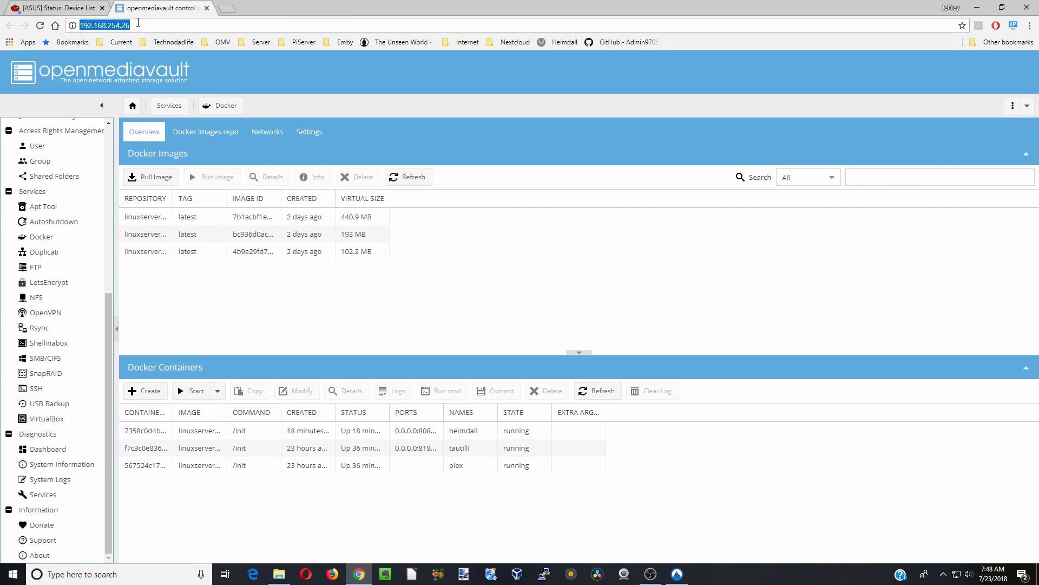
right_click(110, 27)
left_click(131, 62)
left_click(226, 8)
right_click(227, 23)
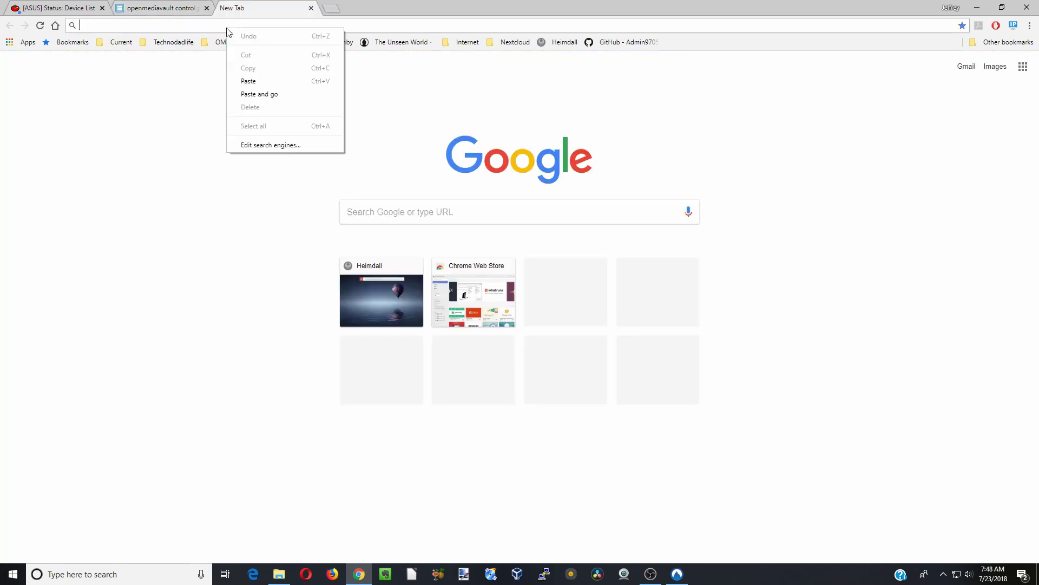
left_click(241, 81)
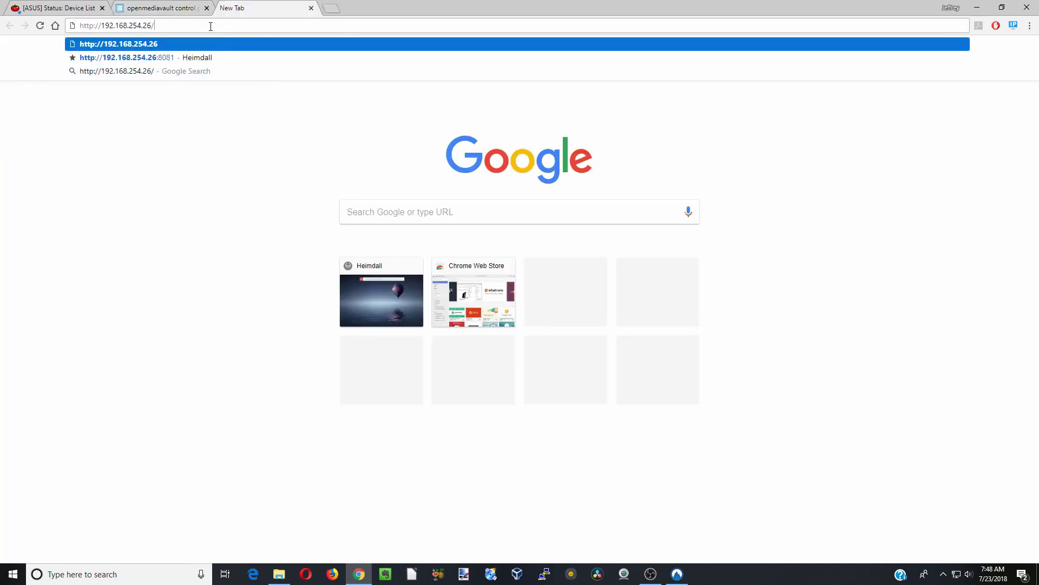
key("BackSpace")
type(":")
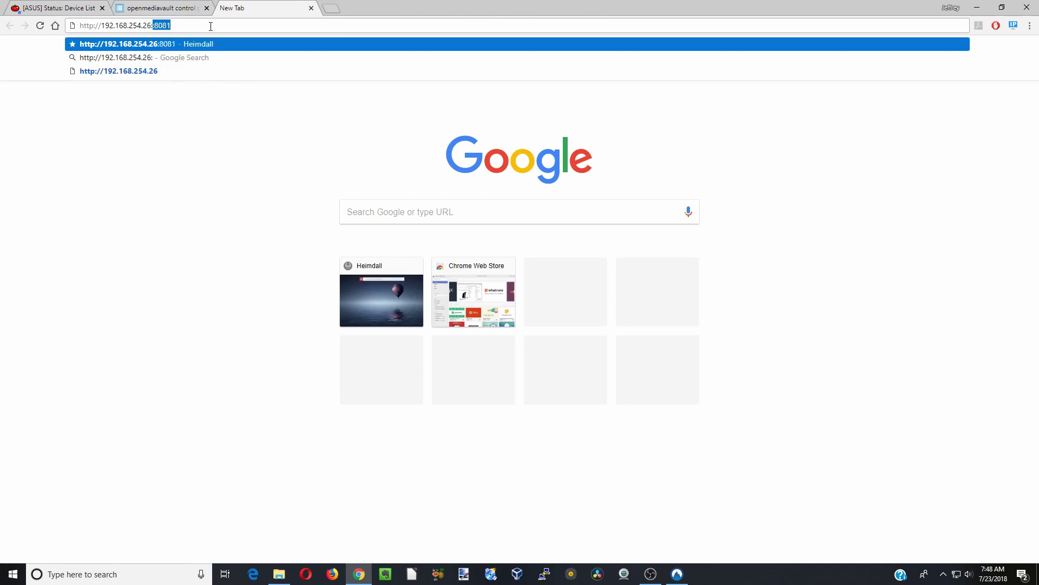
type("8081")
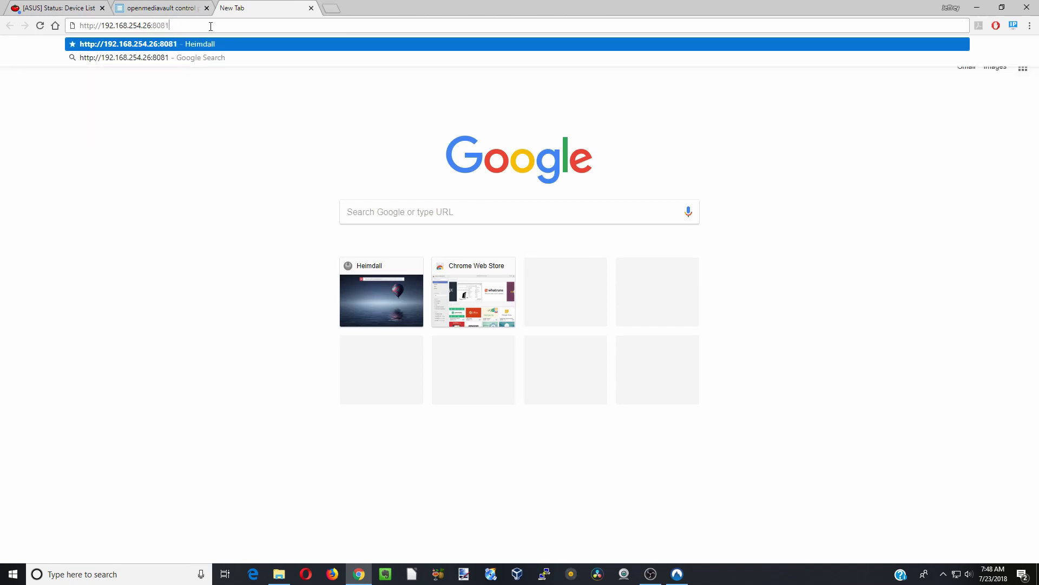
key("Return")
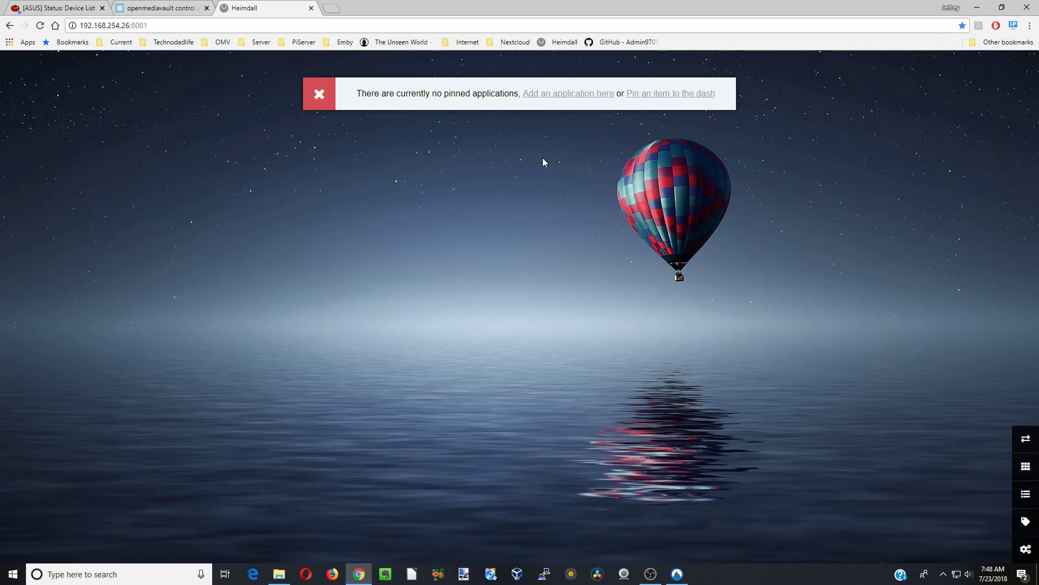
Widen the repository column on the openmediavault Docker page, then return to Heimdall.
left_click(160, 10)
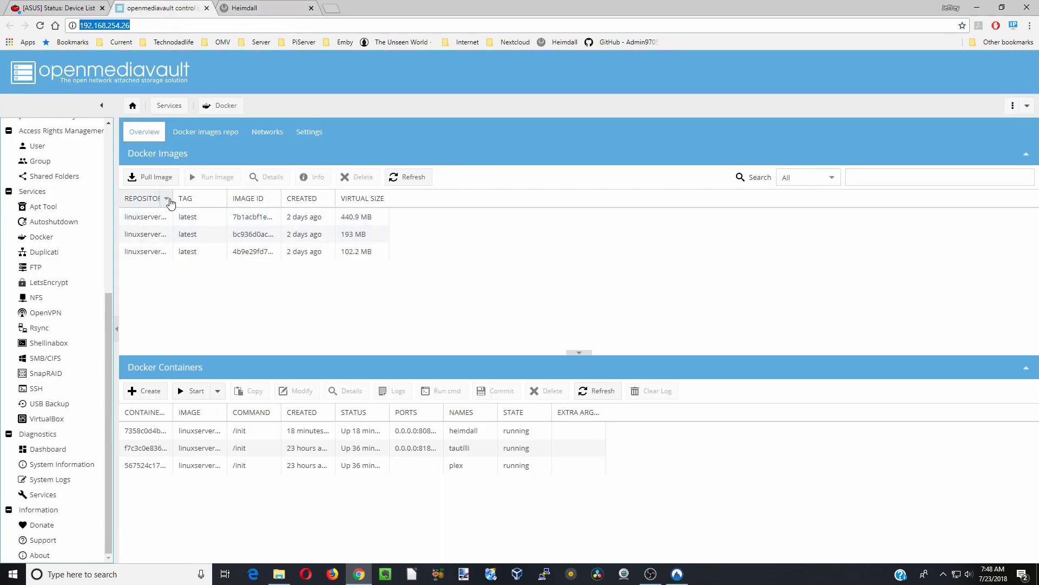
left_click_drag(172, 199, 216, 199)
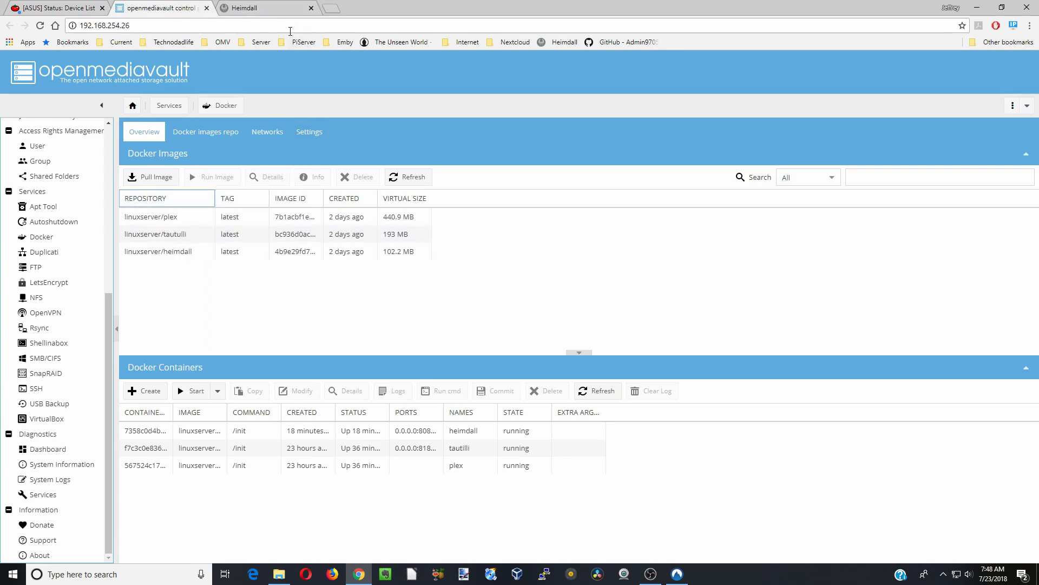
left_click(276, 10)
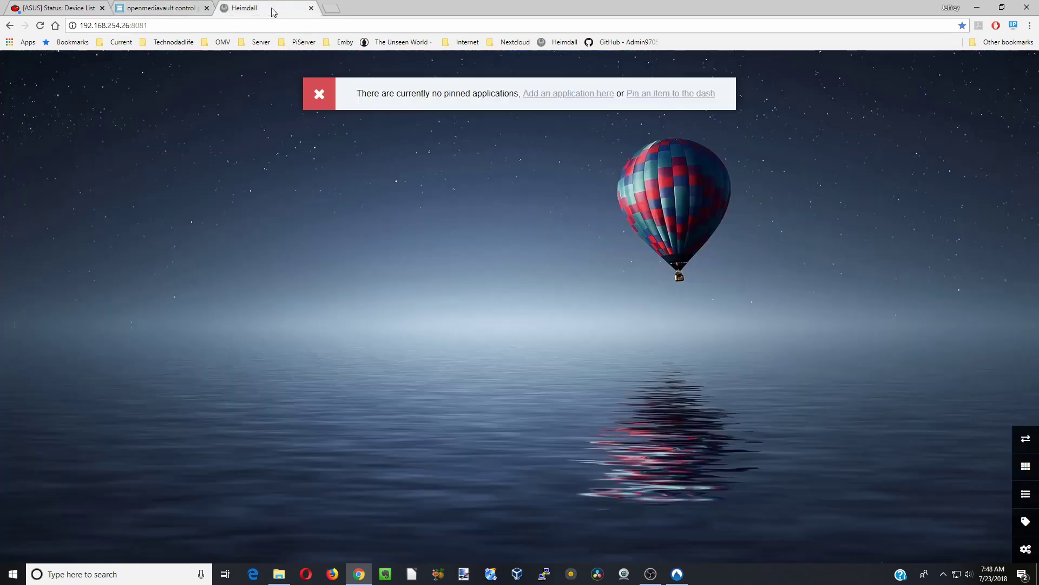
left_click(573, 99)
left_click(365, 259)
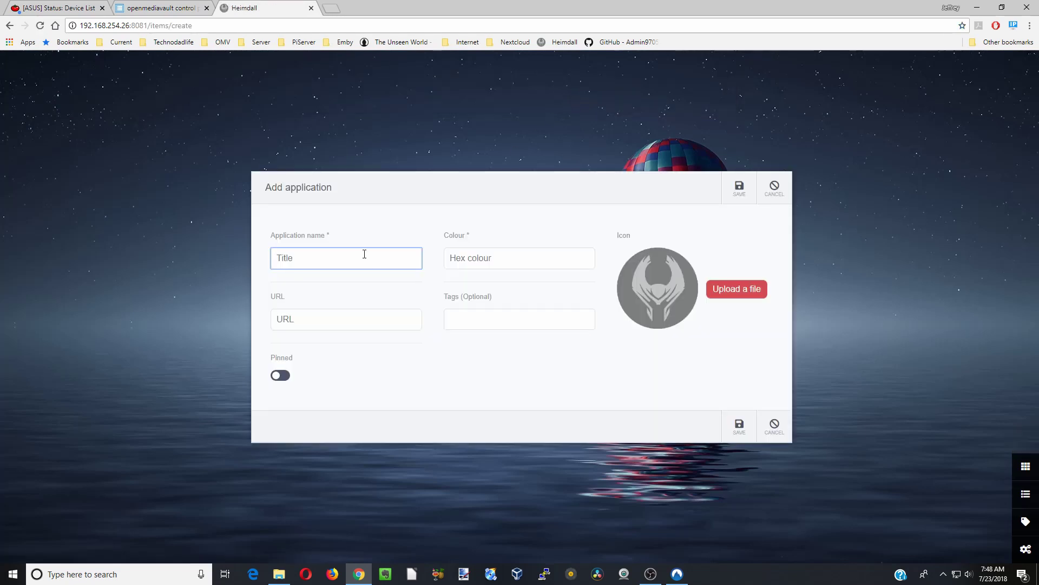
type("Pl")
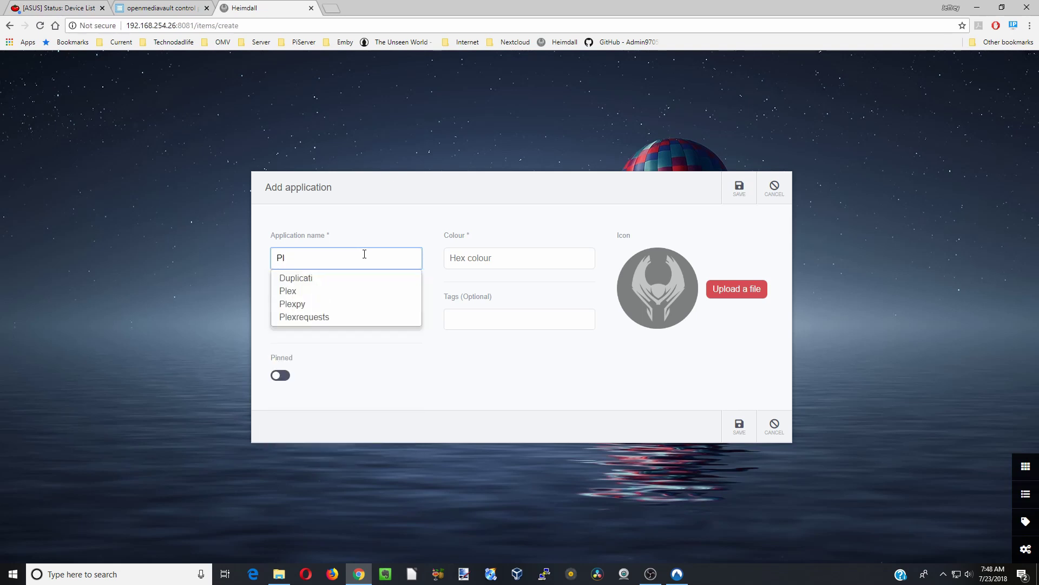
left_click(304, 292)
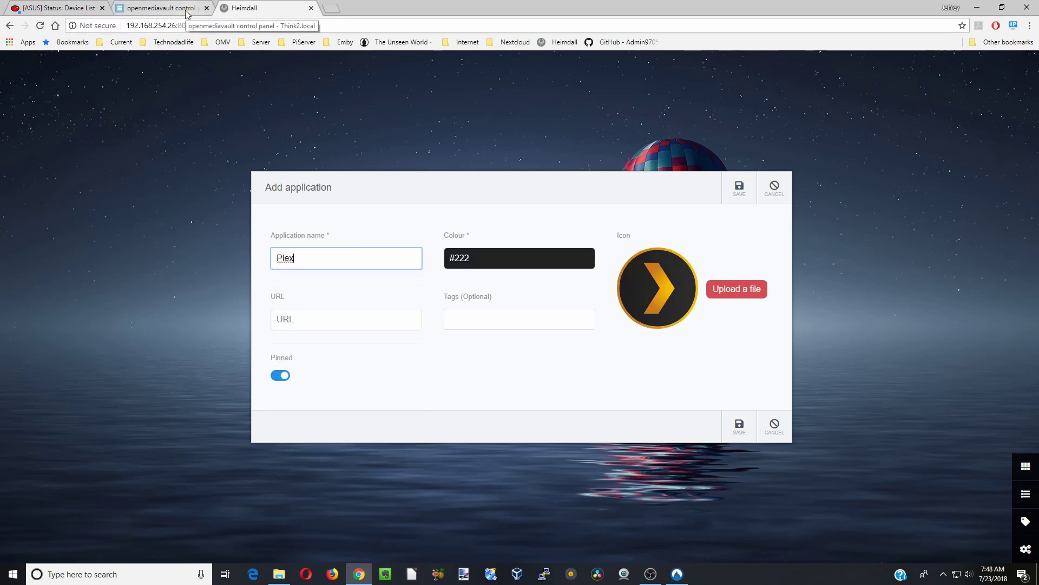
double_click(151, 25)
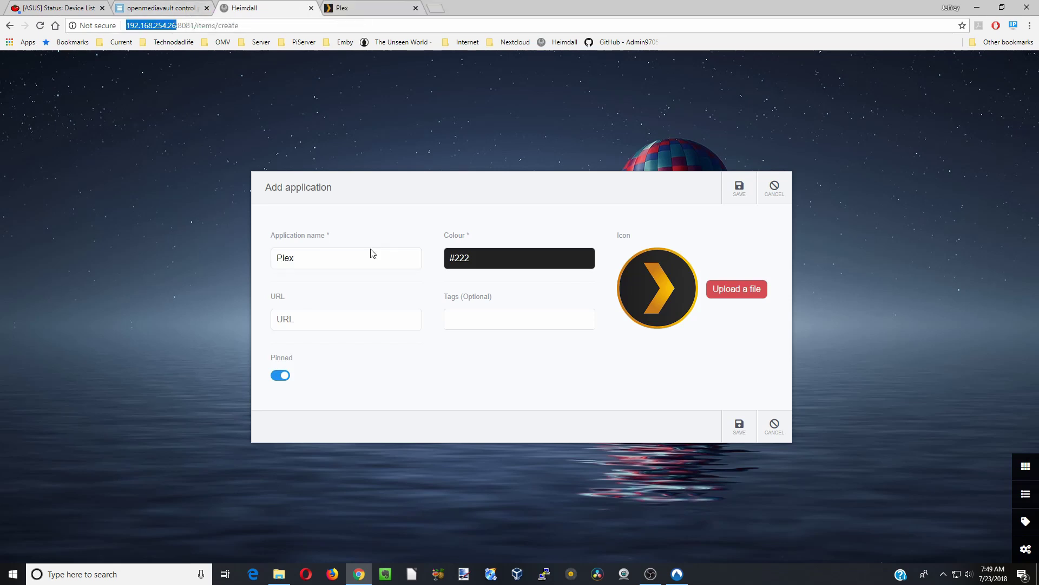
right_click(158, 31)
left_click(195, 80)
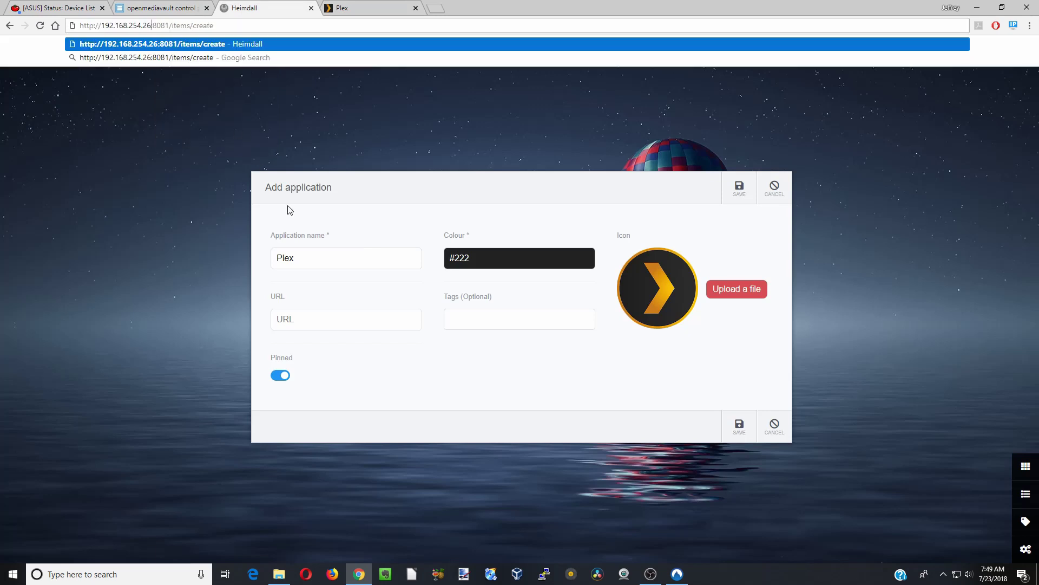
left_click(308, 316)
key("ctrl+v")
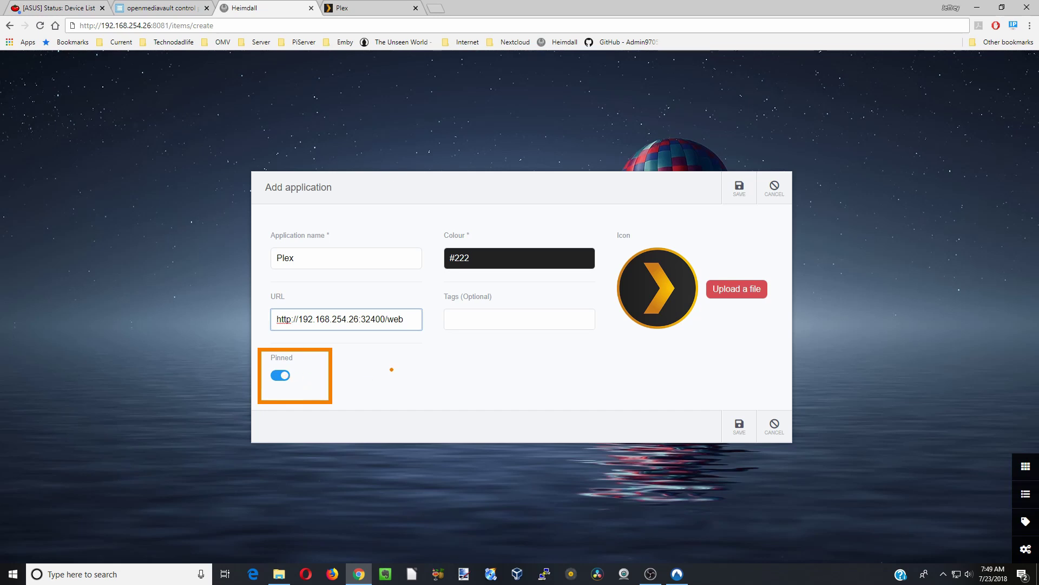
left_click(744, 430)
Check the openmediavault tab, then put the Heimdall dashboard into edit mode.
left_click(178, 10)
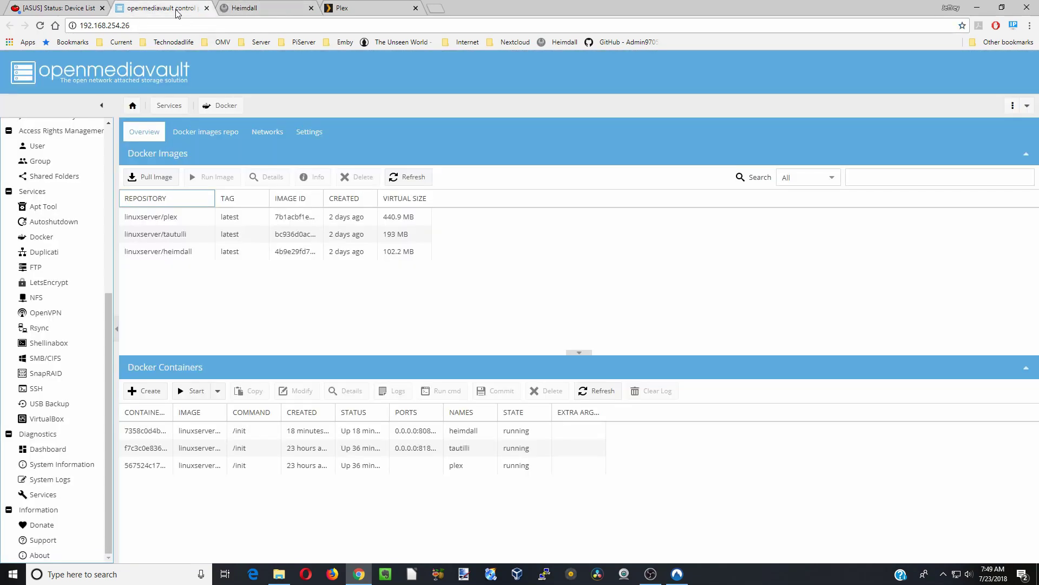
left_click(263, 10)
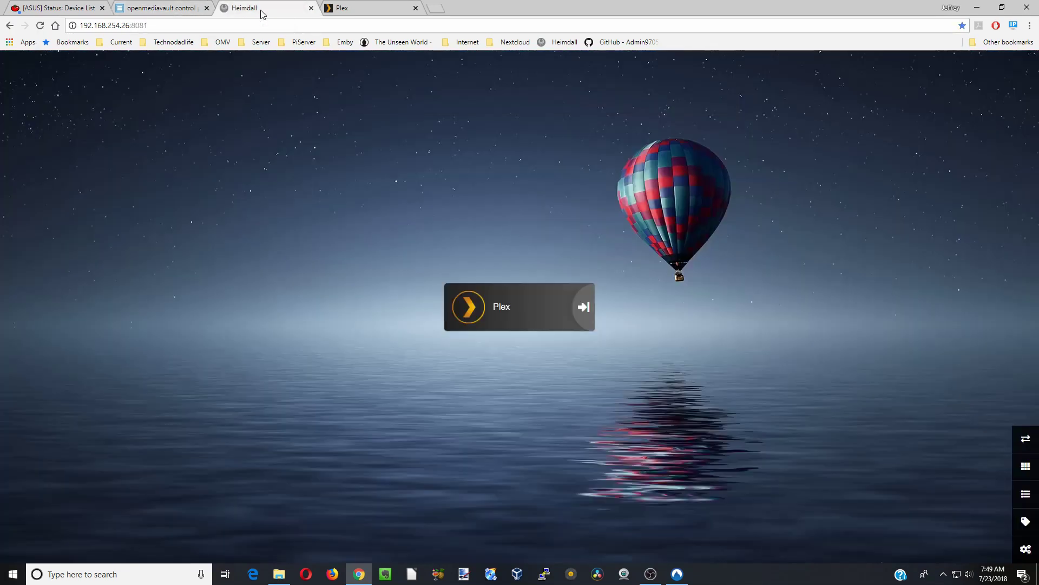
left_click(1026, 442)
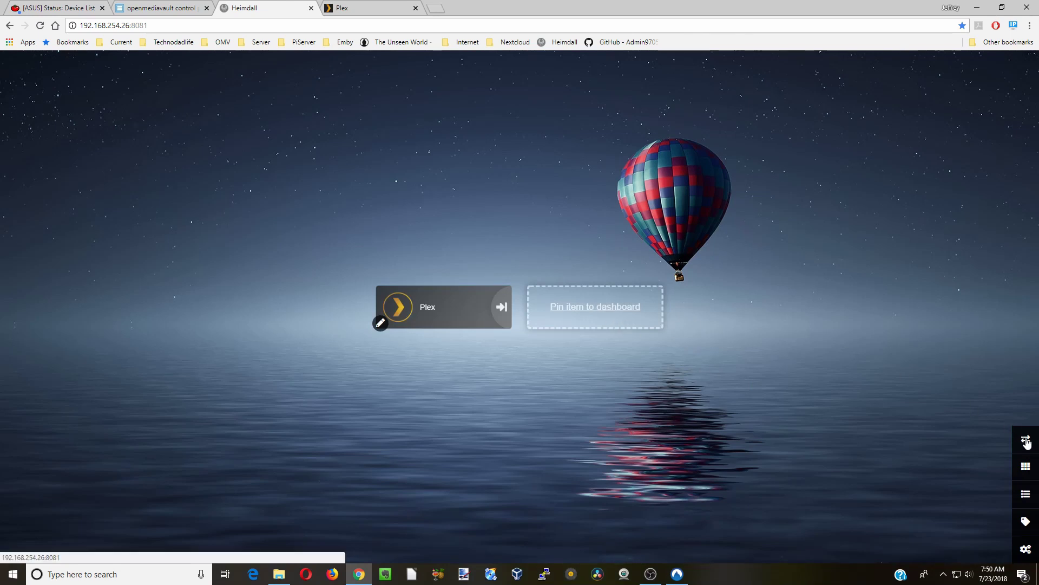
Leave edit mode and start a new application named Tautulli from the suggestions.
left_click(1027, 443)
left_click(1027, 495)
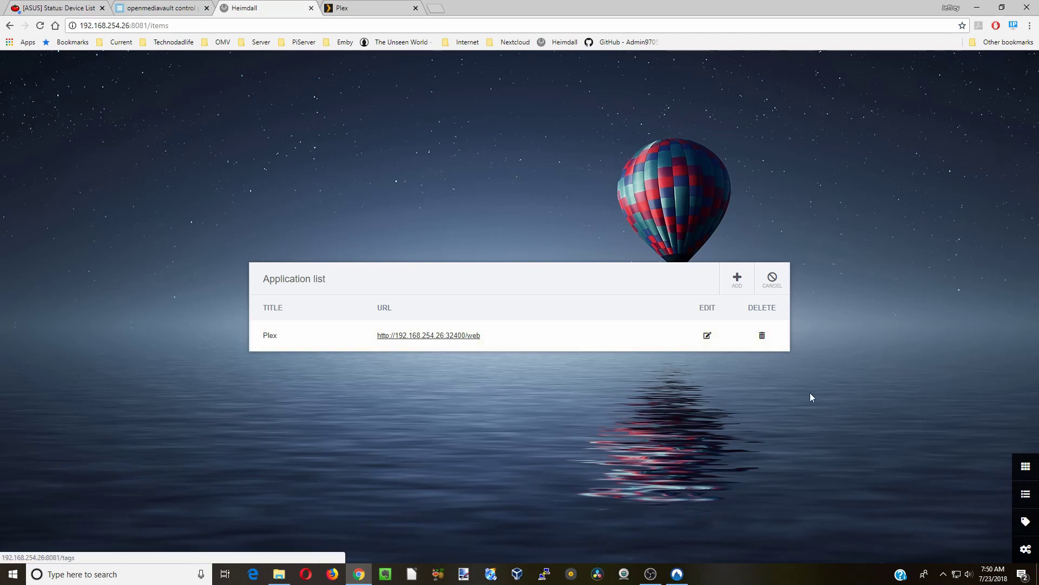
left_click(737, 288)
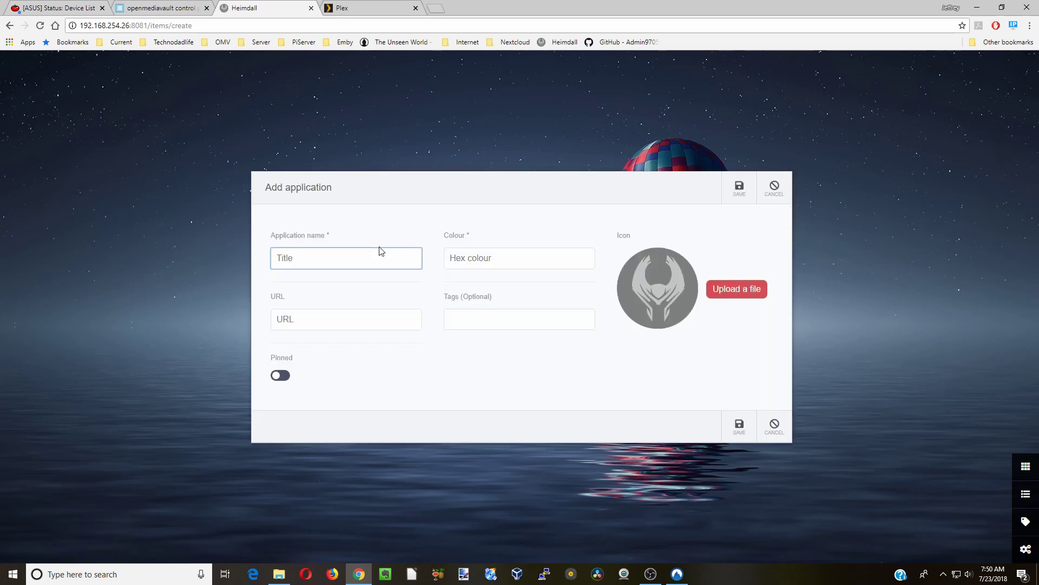
type("tautill")
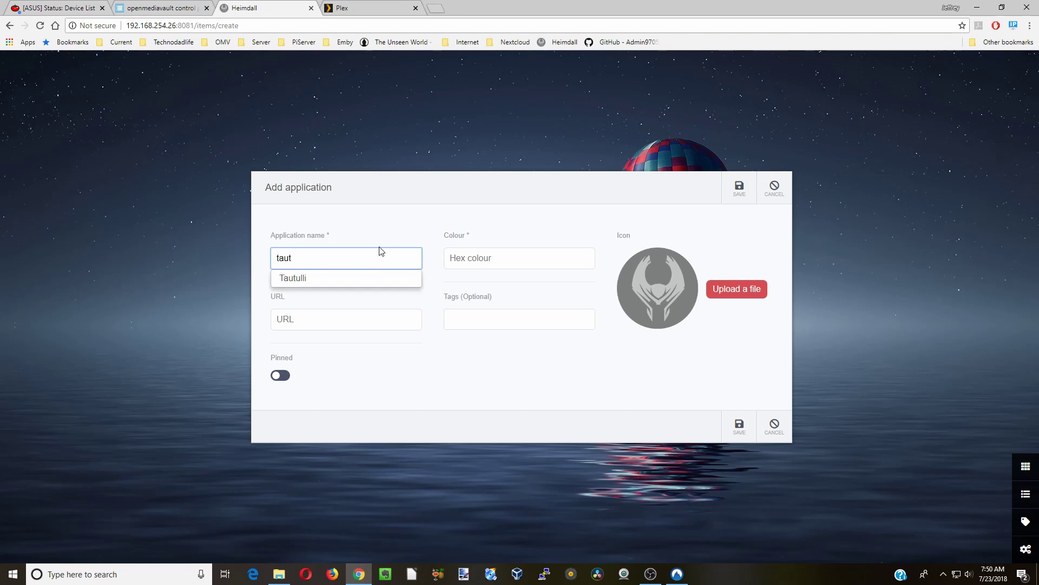
key("Down")
key("Return")
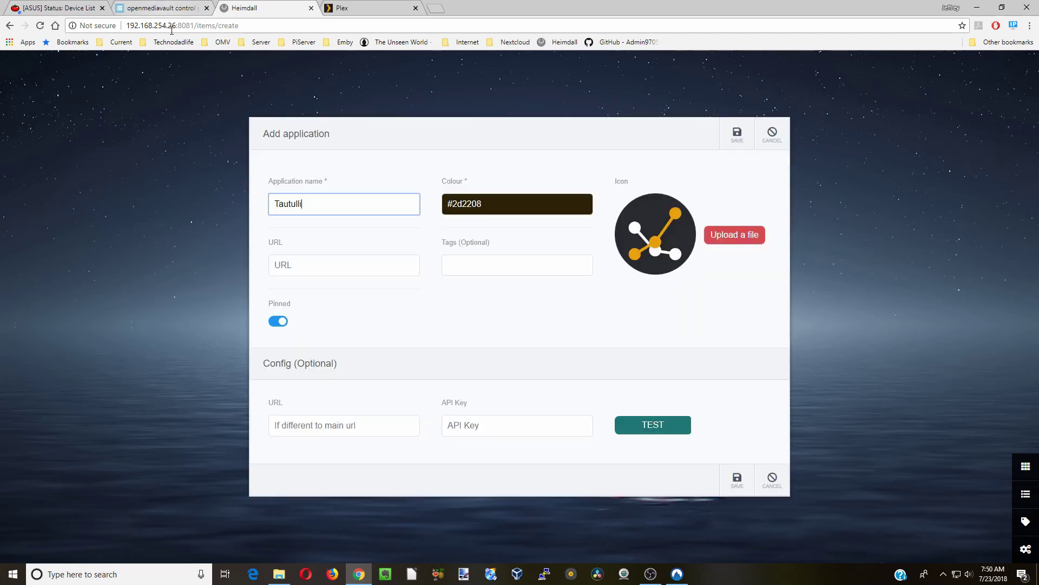
Copy the server address 192.168.254.26 into Tautulli's URL field.
left_click(174, 26)
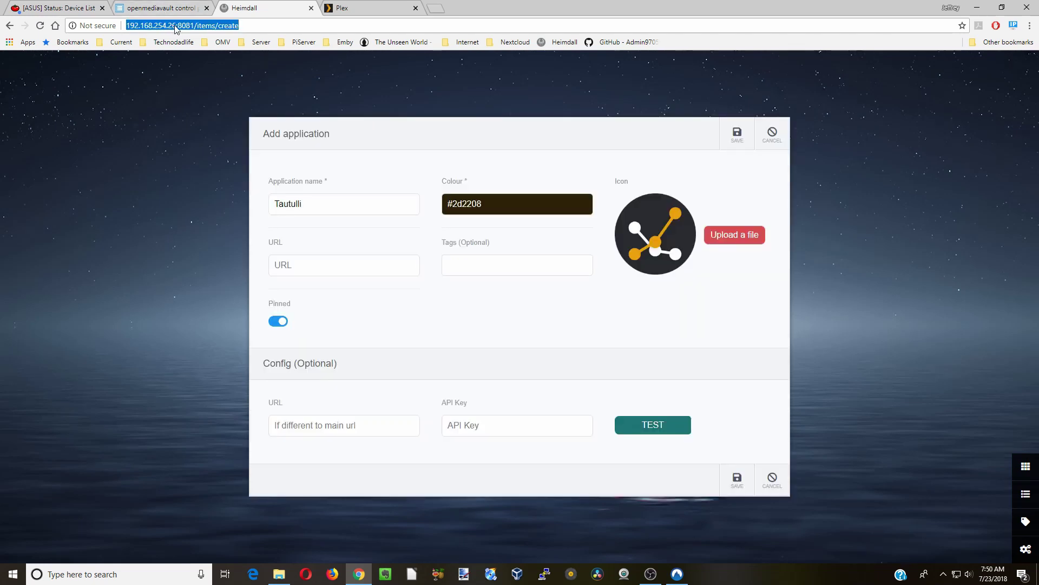
left_click(176, 25)
left_click_drag(176, 25, 126, 25)
right_click(152, 26)
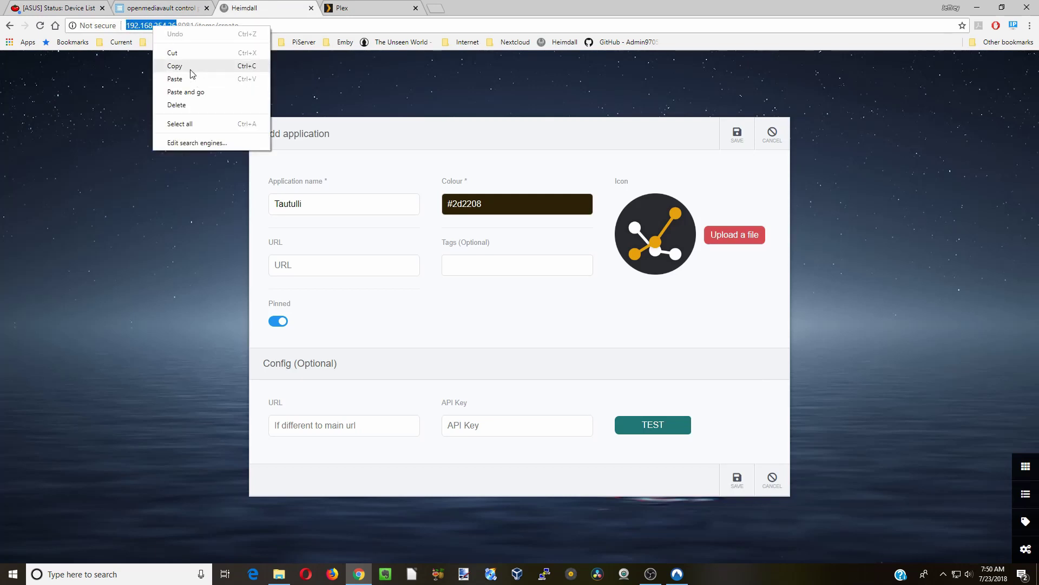
left_click(162, 69)
left_click(325, 265)
right_click(307, 267)
left_click(325, 328)
left_click(154, 8)
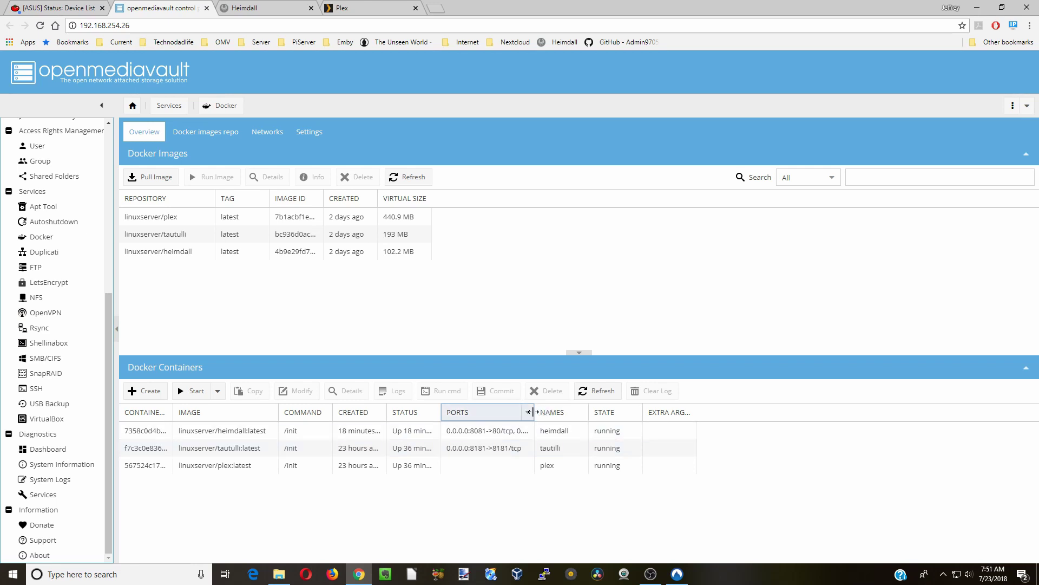
Widen the Ports column to find Tautulli's 8181 port, then return to the Tautulli form.
left_click_drag(534, 416, 557, 417)
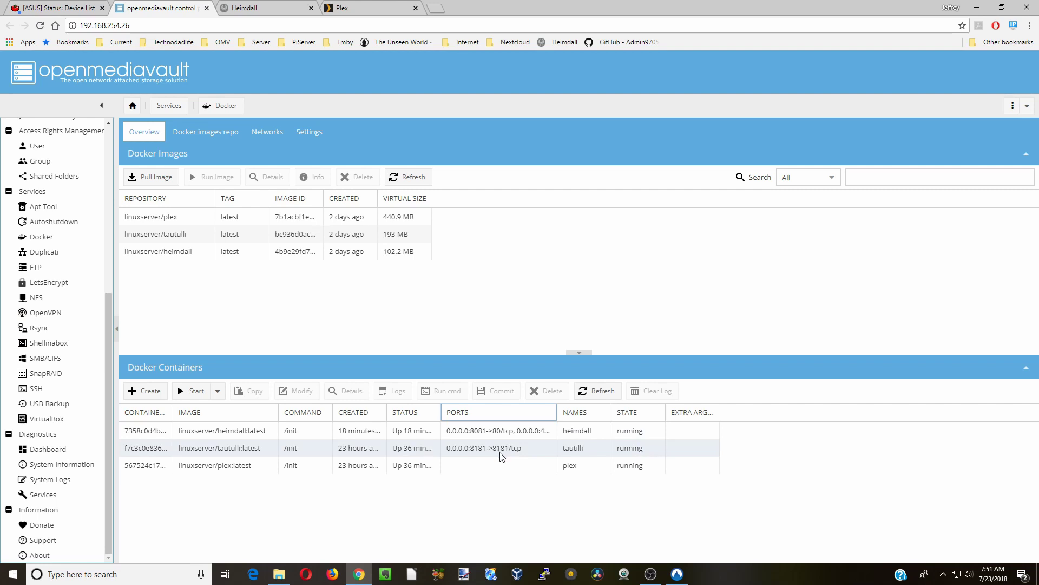
left_click(279, 12)
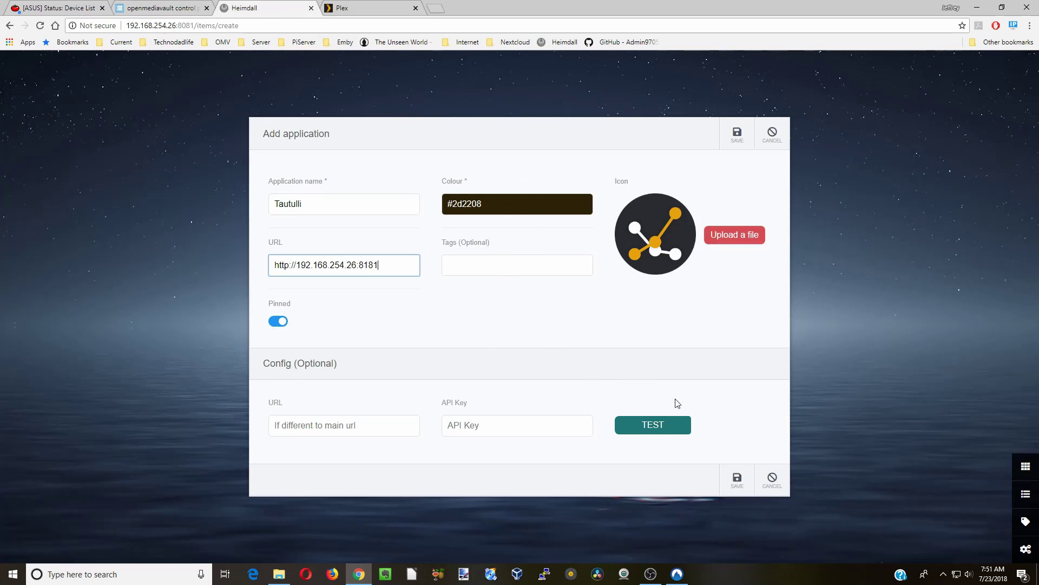
Save the Tautulli application and close the extra Plex tab.
left_click(744, 487)
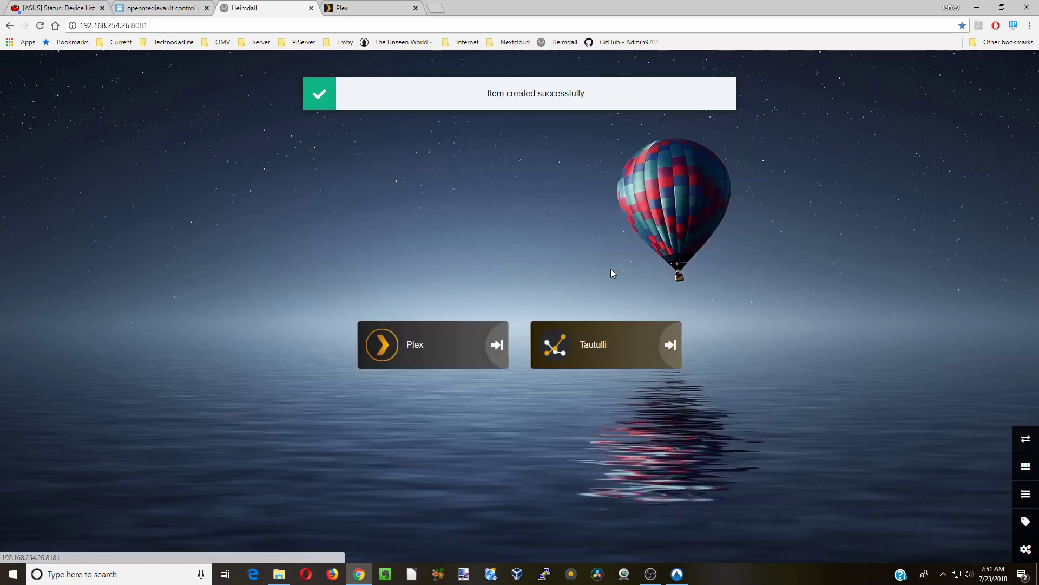
left_click(416, 9)
left_click(1025, 438)
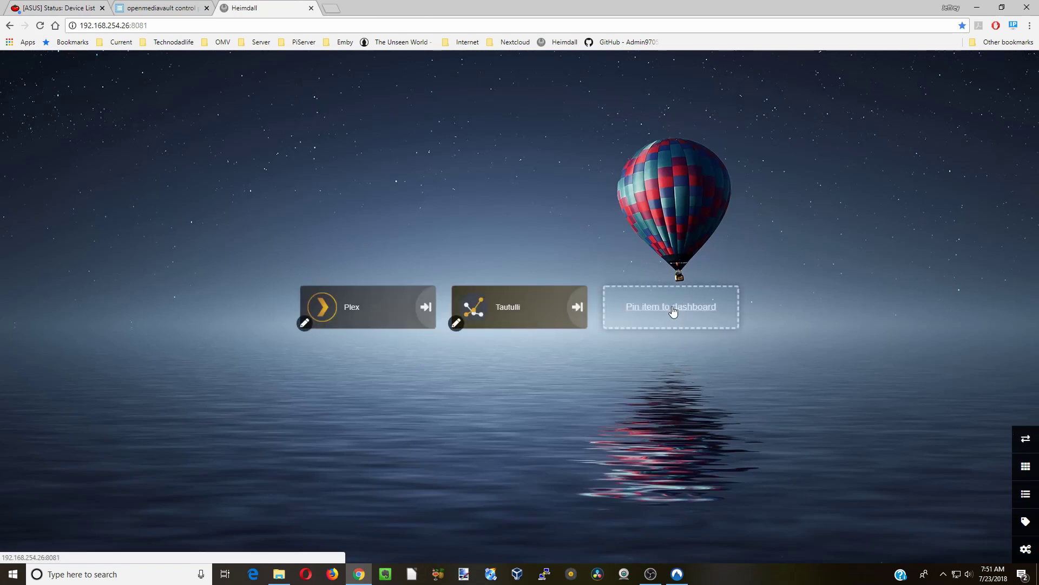
Re-pin Plex and Tautulli from the Pinned Items list and exit edit mode.
left_click(673, 312)
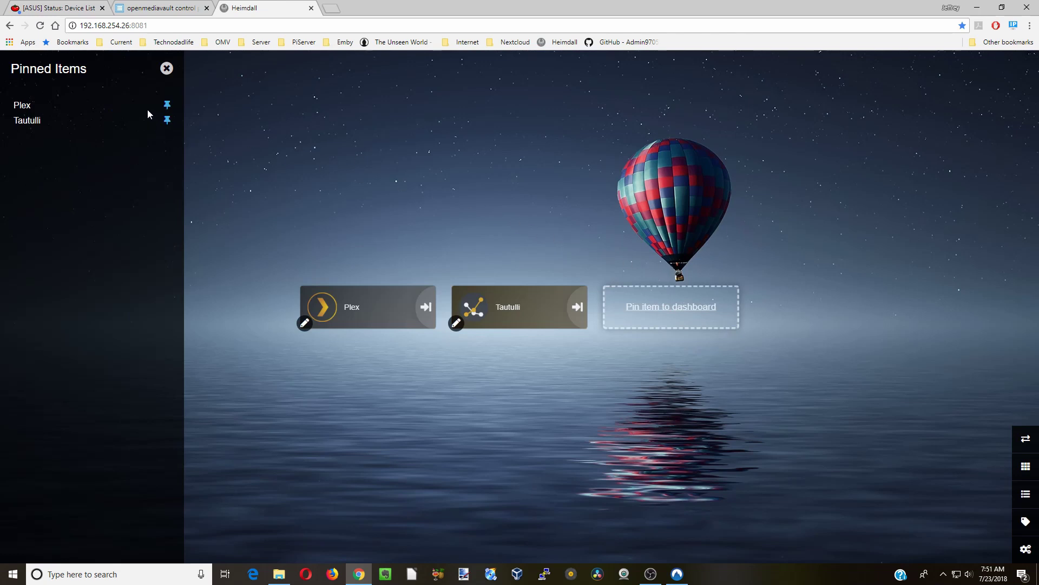
left_click(166, 120)
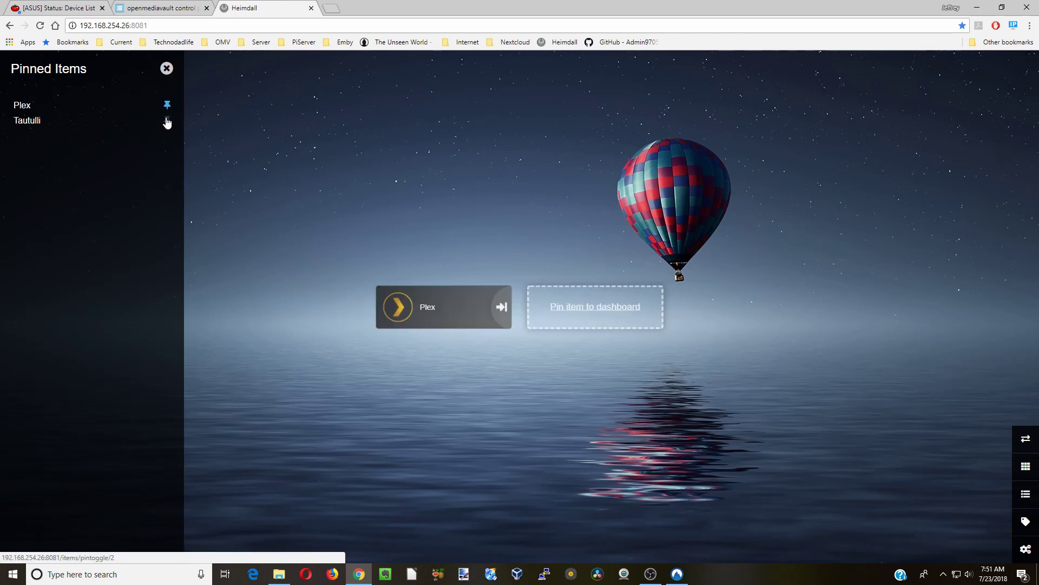
left_click(167, 107)
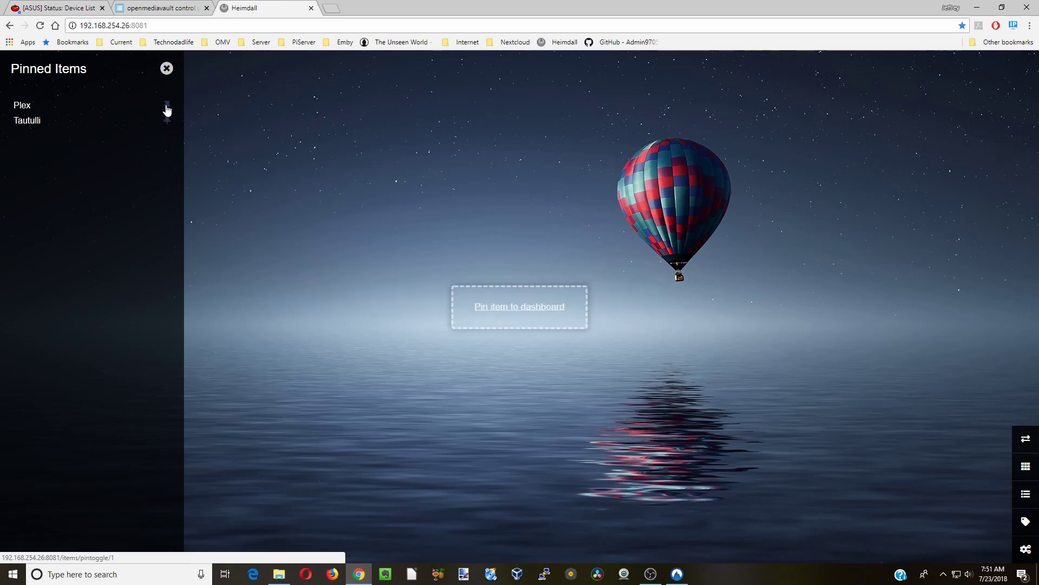
left_click(167, 108)
left_click(169, 122)
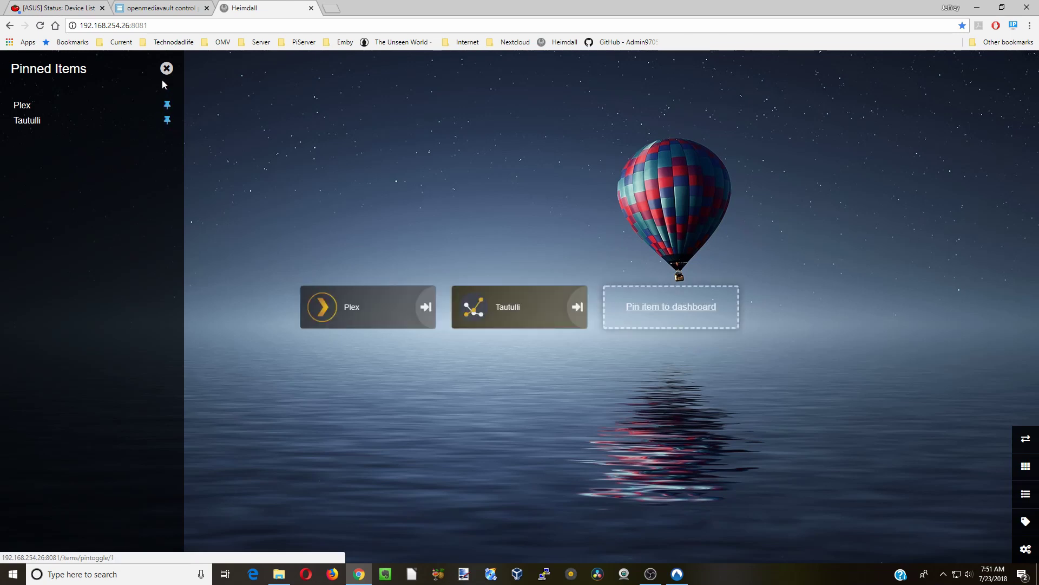
left_click(166, 69)
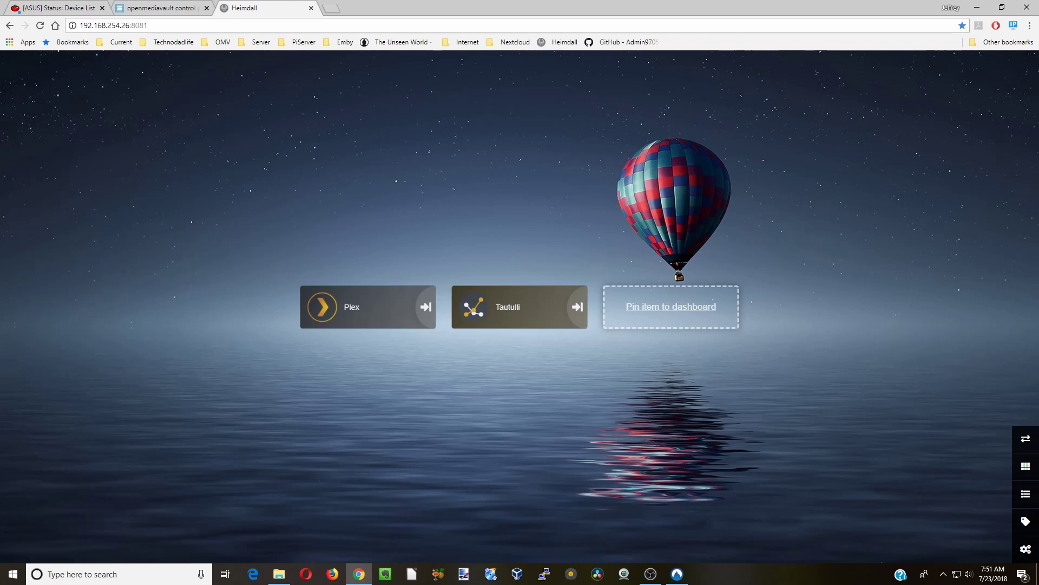
left_click(1025, 439)
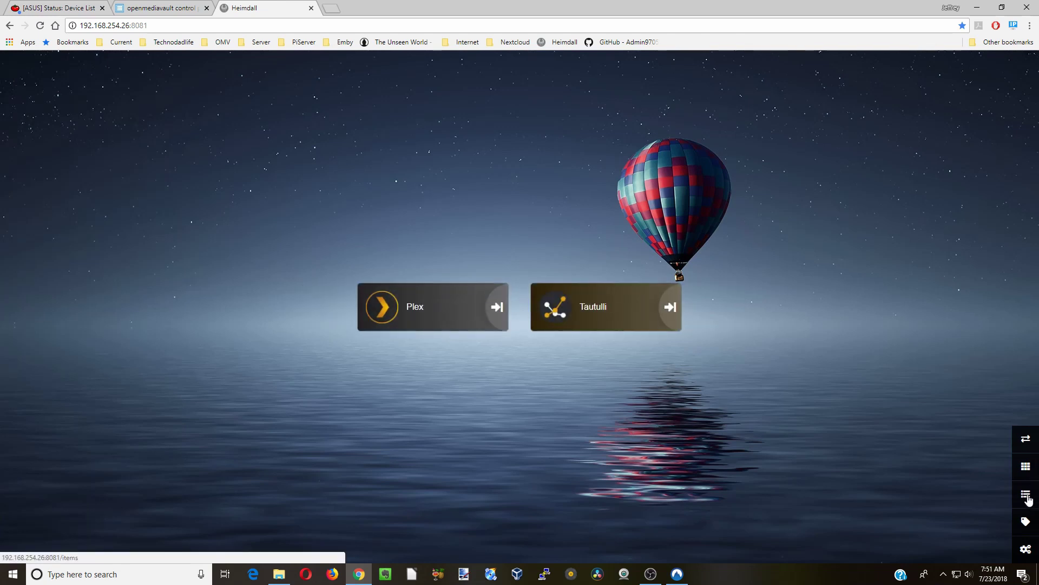
Start a new application in Heimdall named OpenMediaVault from the suggestions.
left_click(1026, 497)
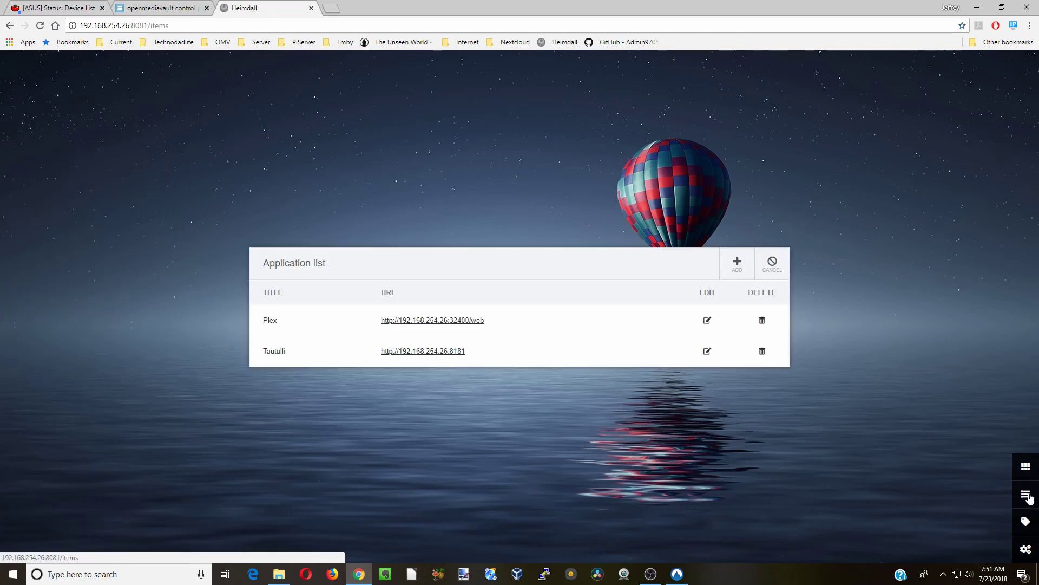
left_click(738, 265)
left_click(316, 255)
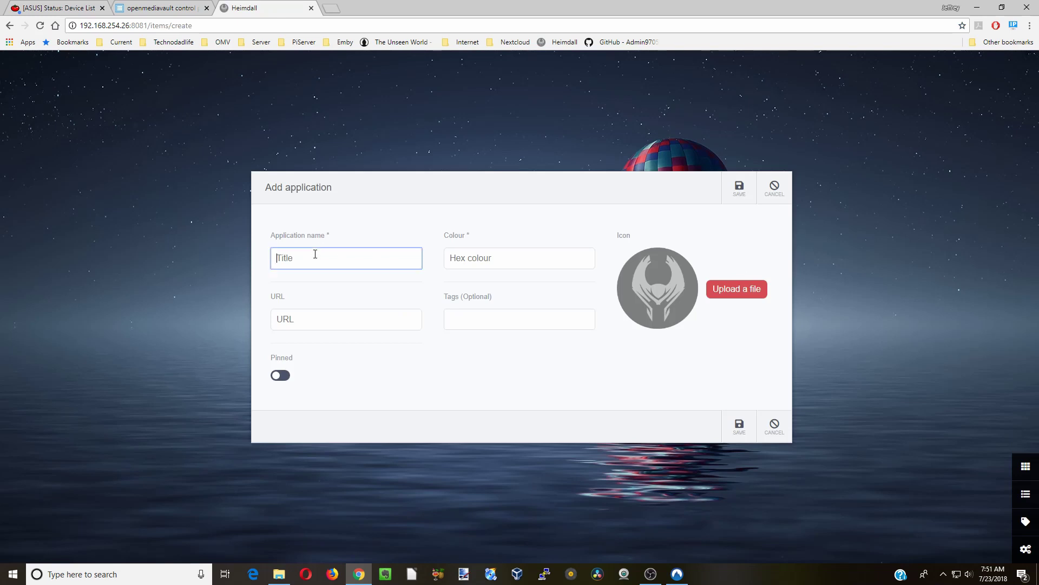
type("Openmedi")
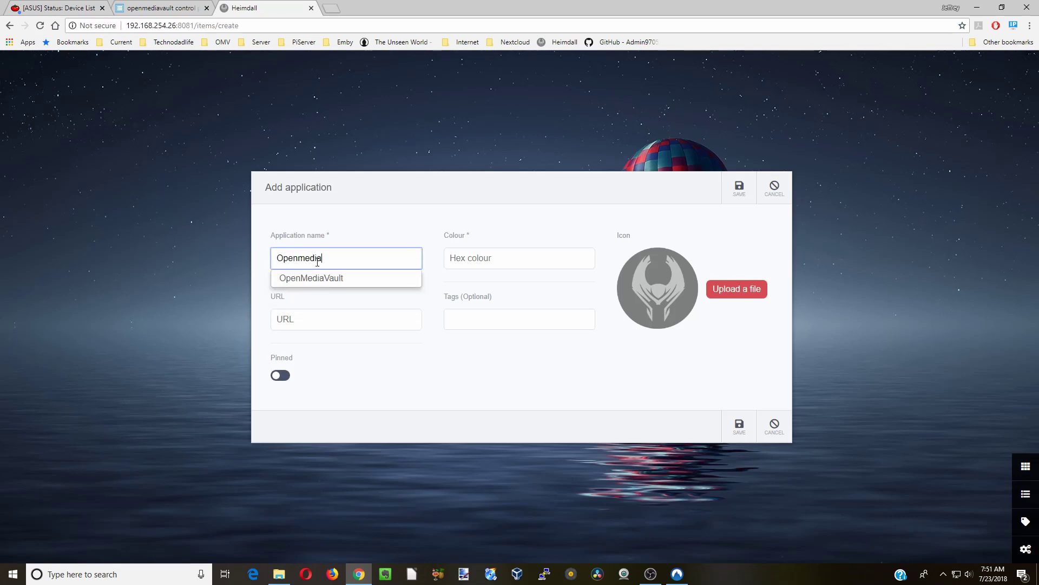
type("a")
left_click(314, 277)
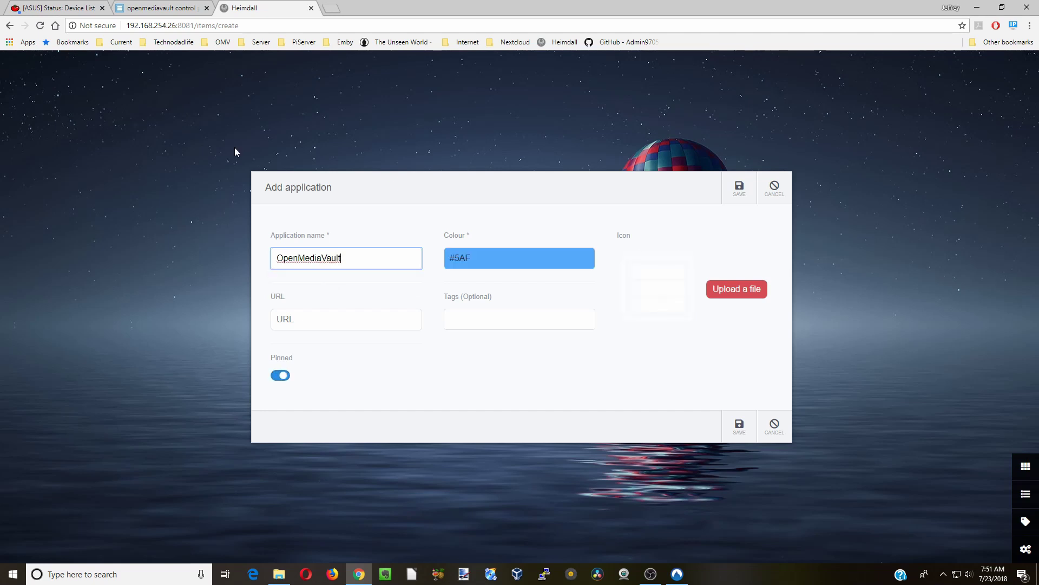
Copy the server address 192.168.254.26 from the browser and paste it as the application URL.
left_click_drag(175, 25, 132, 25)
left_click(167, 24)
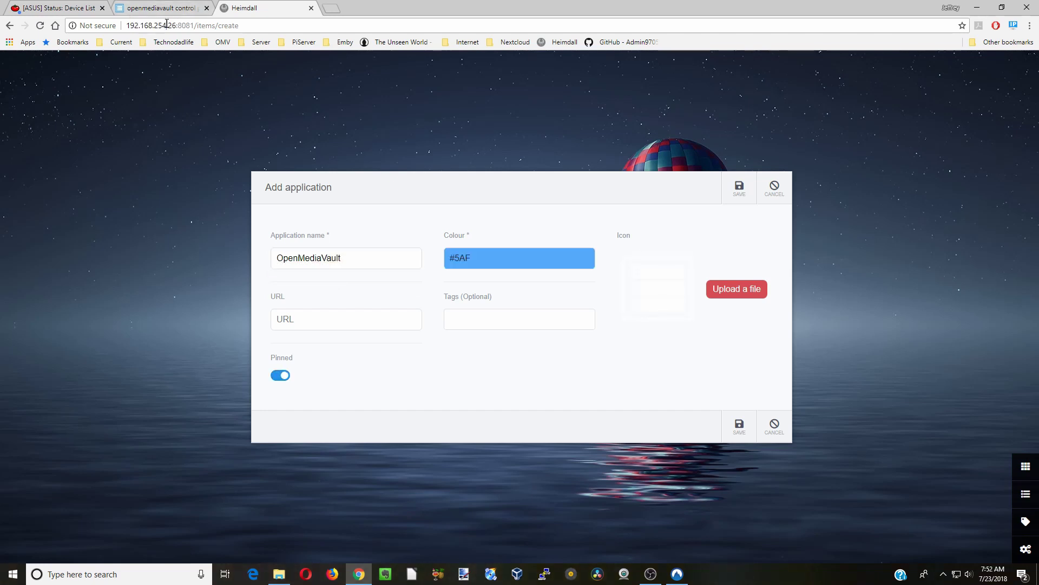
double_click(166, 25)
right_click(139, 26)
left_click(160, 70)
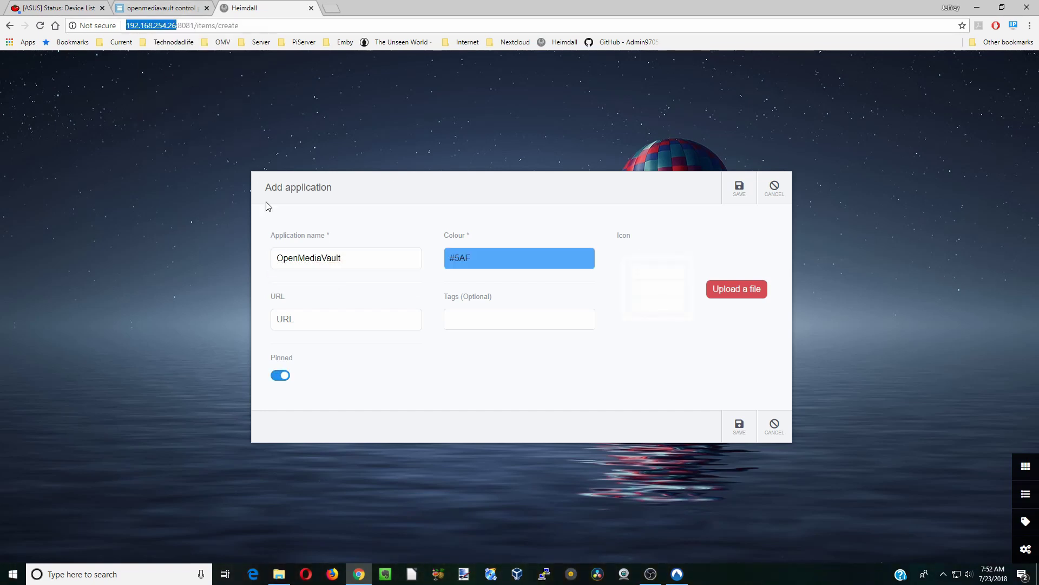
left_click(301, 314)
right_click(302, 318)
left_click(324, 375)
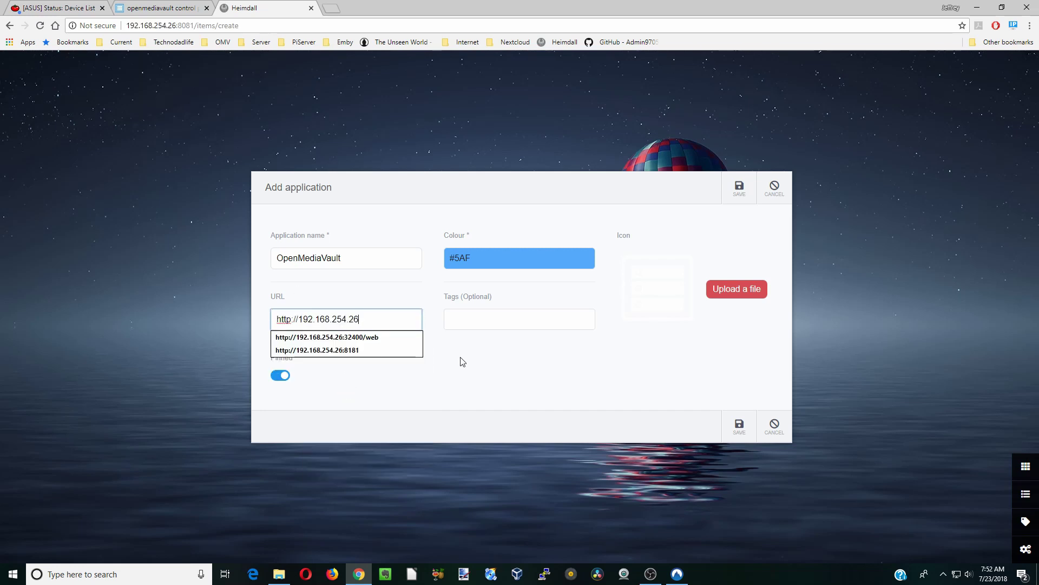
left_click(462, 361)
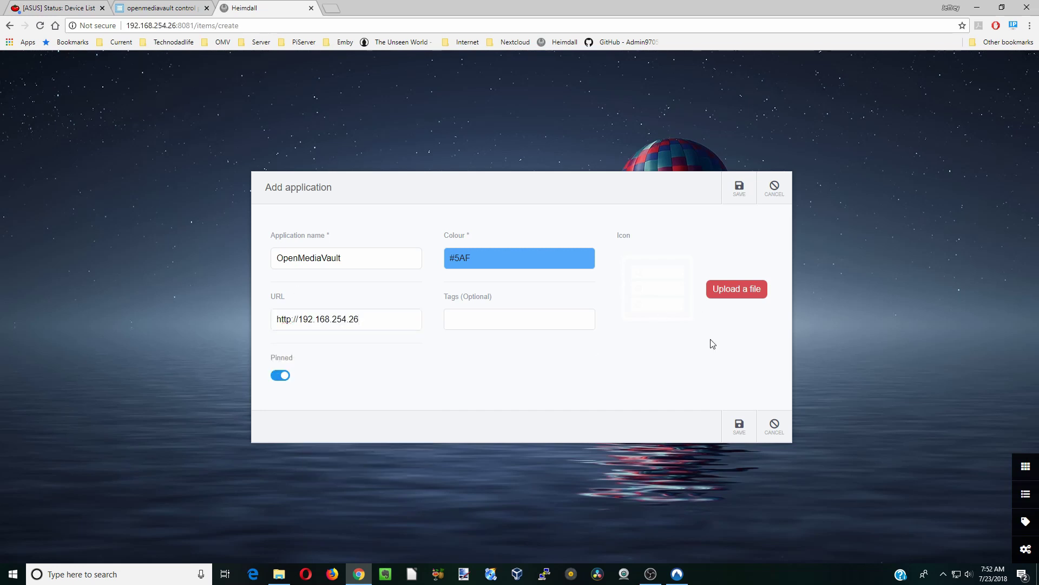
Upload the OMV image as the icon and save the OpenMediaVault application.
left_click(731, 294)
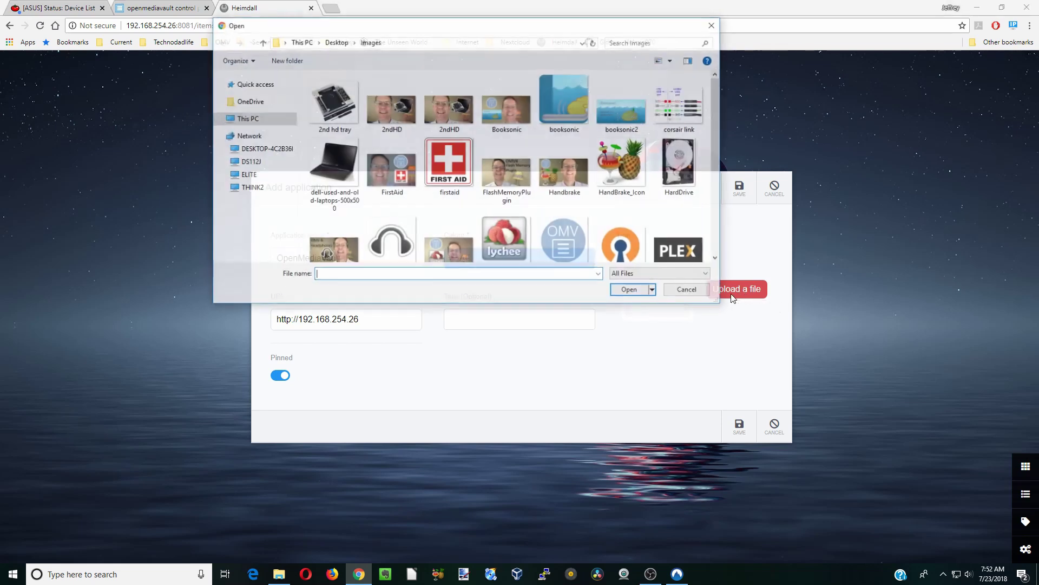
left_click(566, 241)
left_click(632, 291)
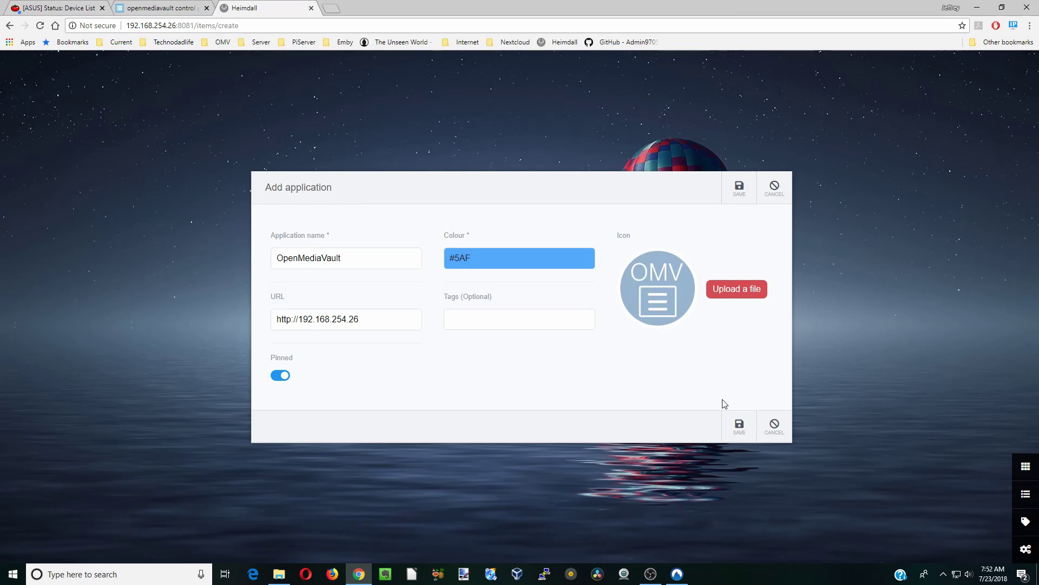
left_click(740, 429)
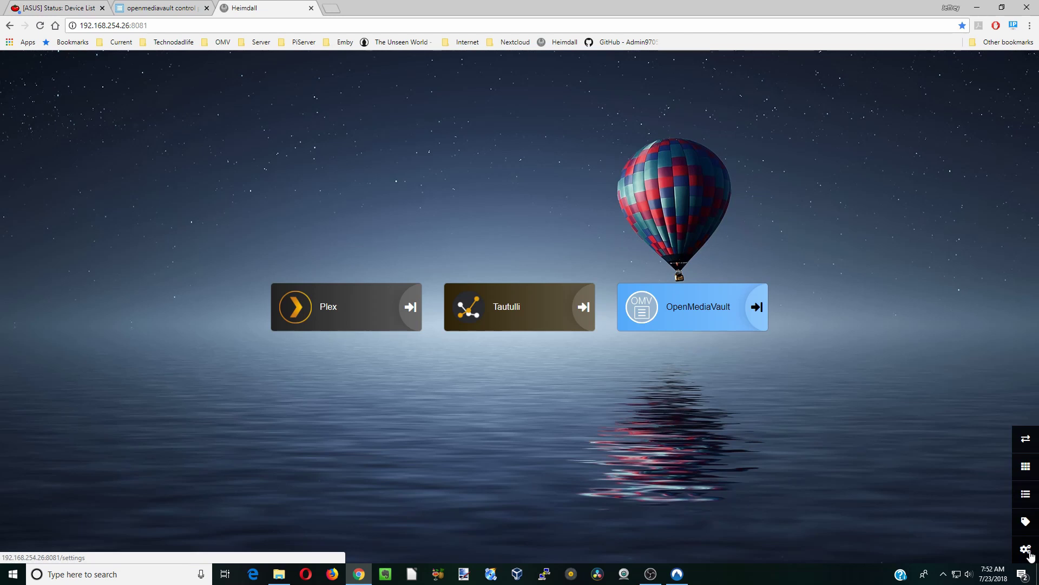
Turn Homepage Search on in Heimdall's settings.
left_click(1028, 552)
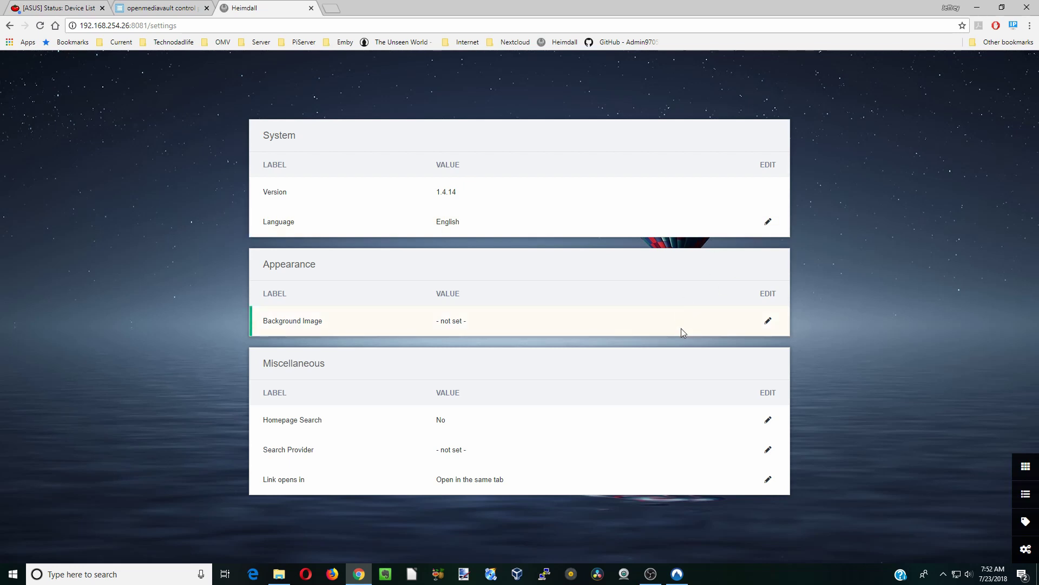
left_click(769, 421)
left_click(456, 307)
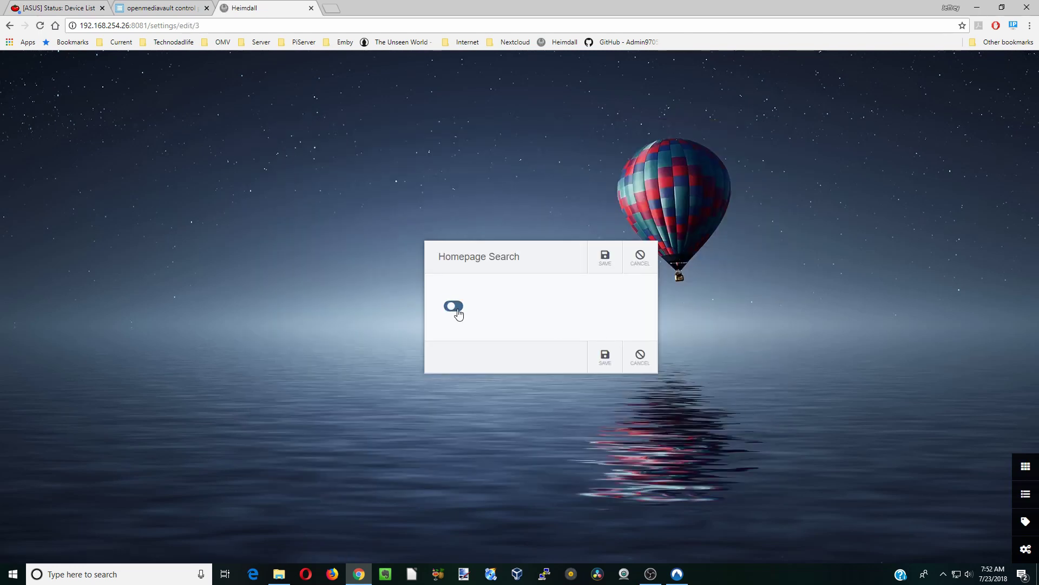
left_click(605, 259)
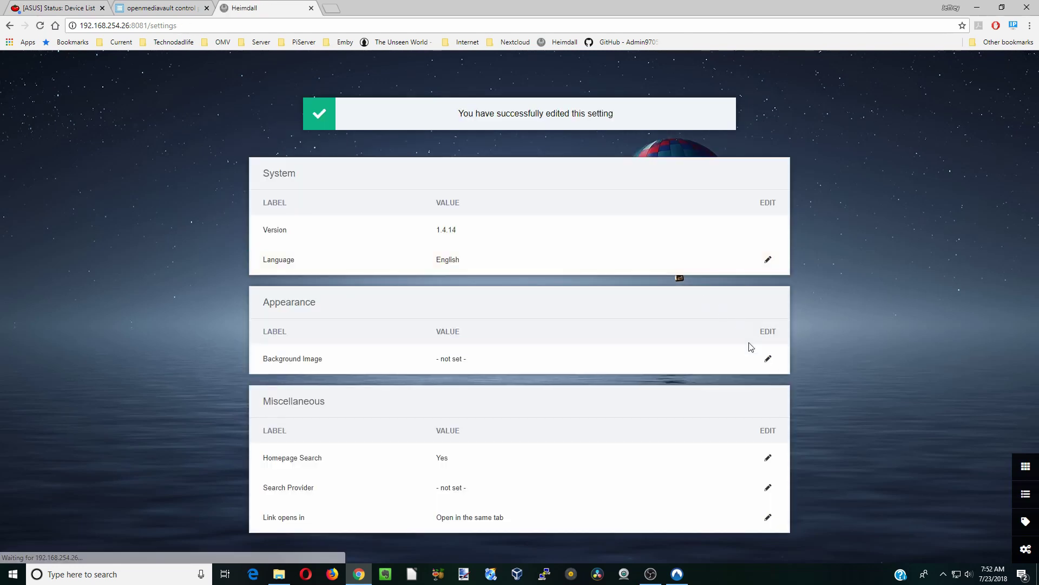
Set the Search Provider to Google.
left_click(769, 488)
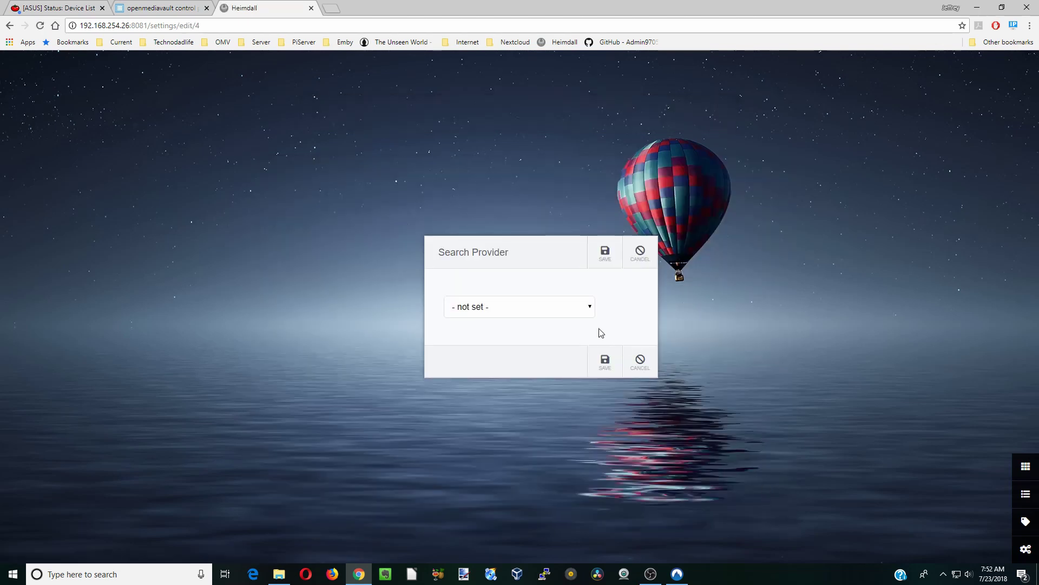
left_click(590, 307)
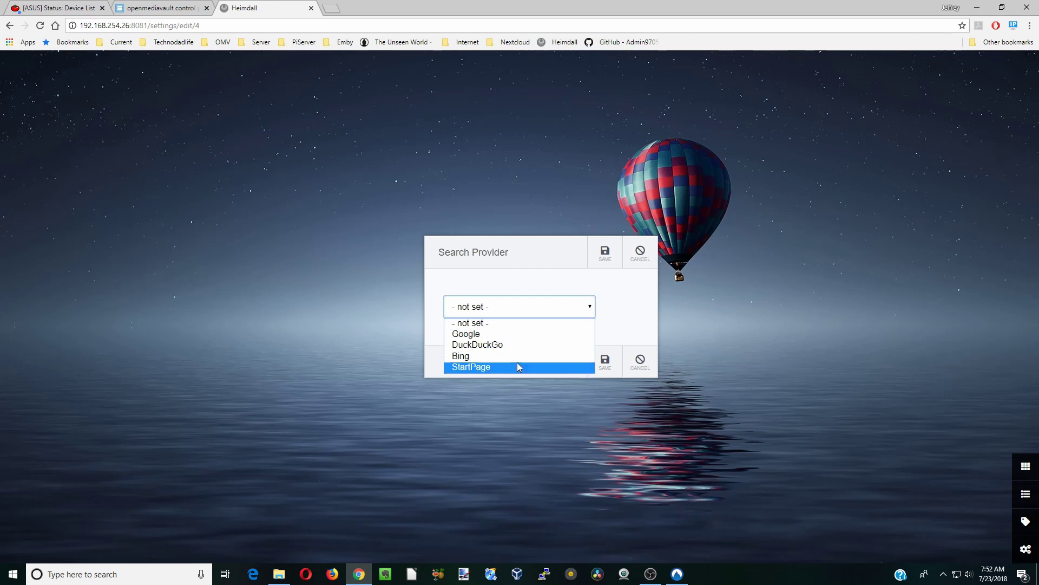
left_click(516, 332)
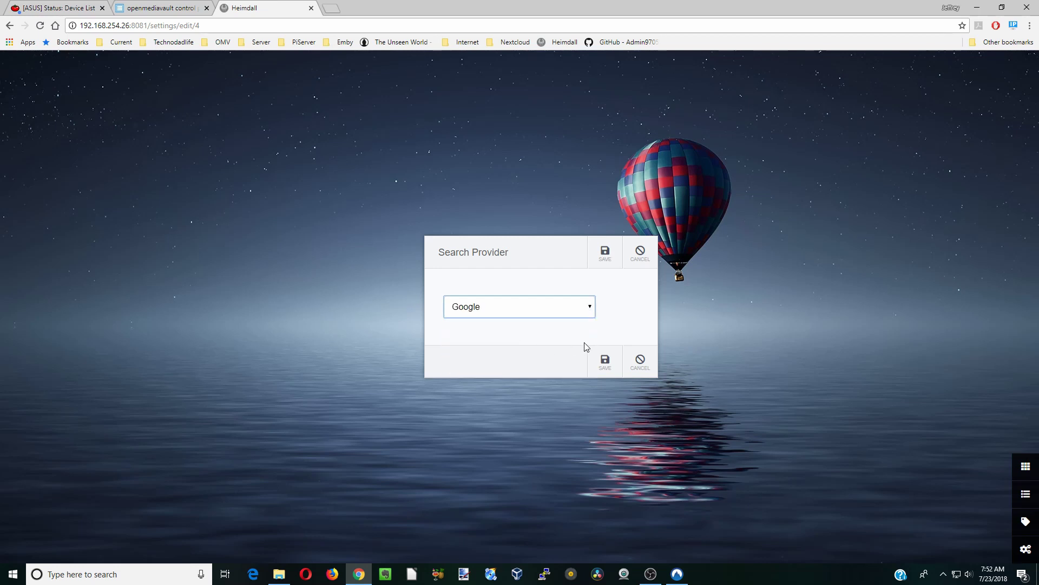
left_click(609, 367)
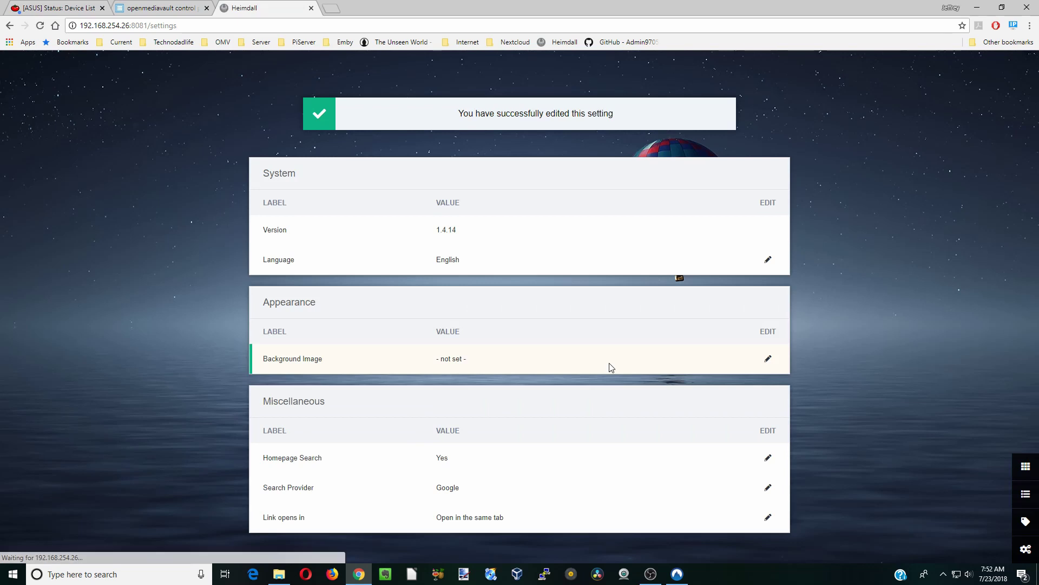
Set 'Link opens in' to open in a new tab, then return to the dashboard.
left_click(769, 517)
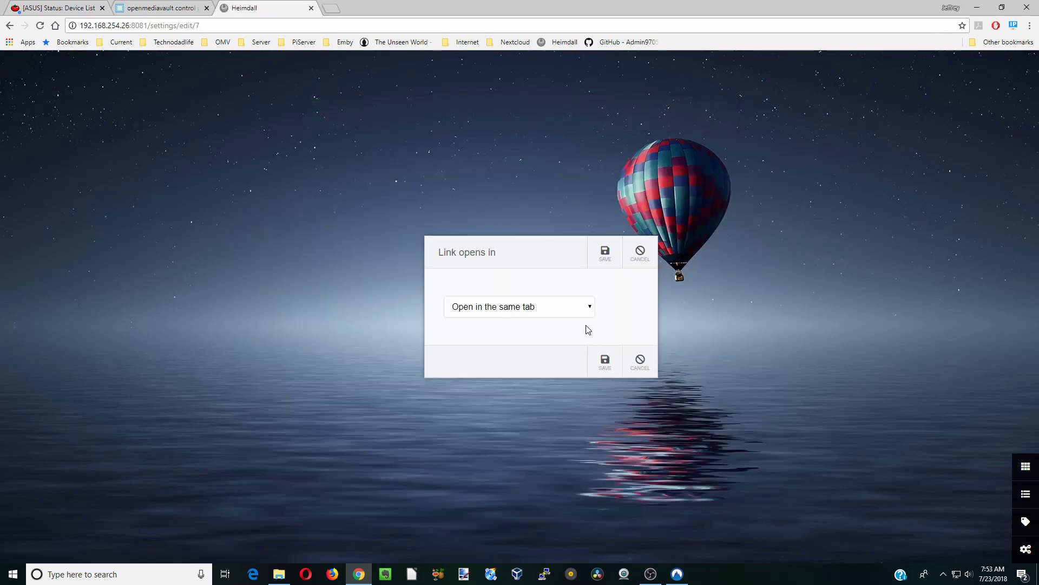
left_click(591, 312)
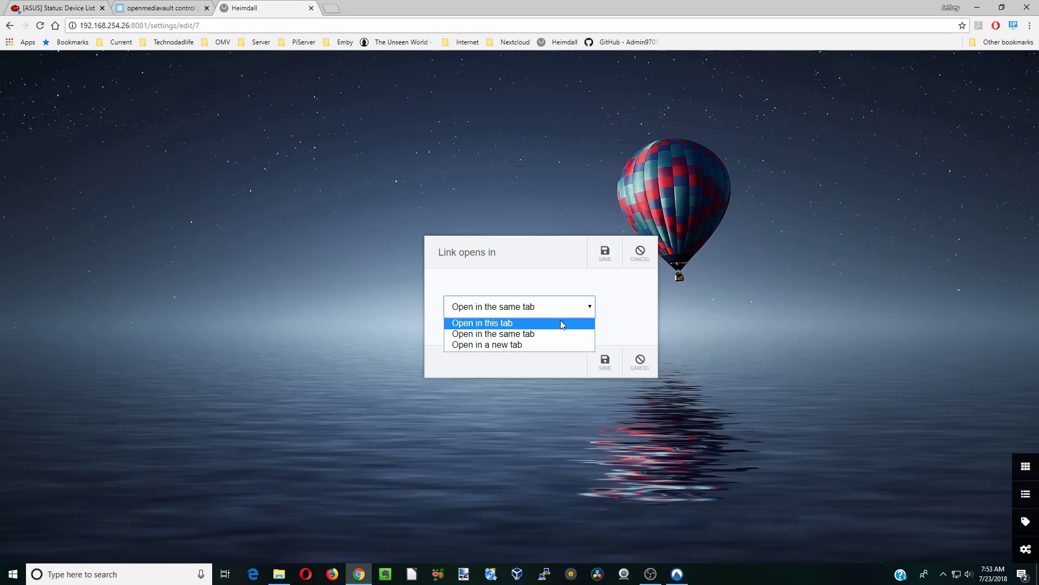
left_click(541, 346)
left_click(608, 366)
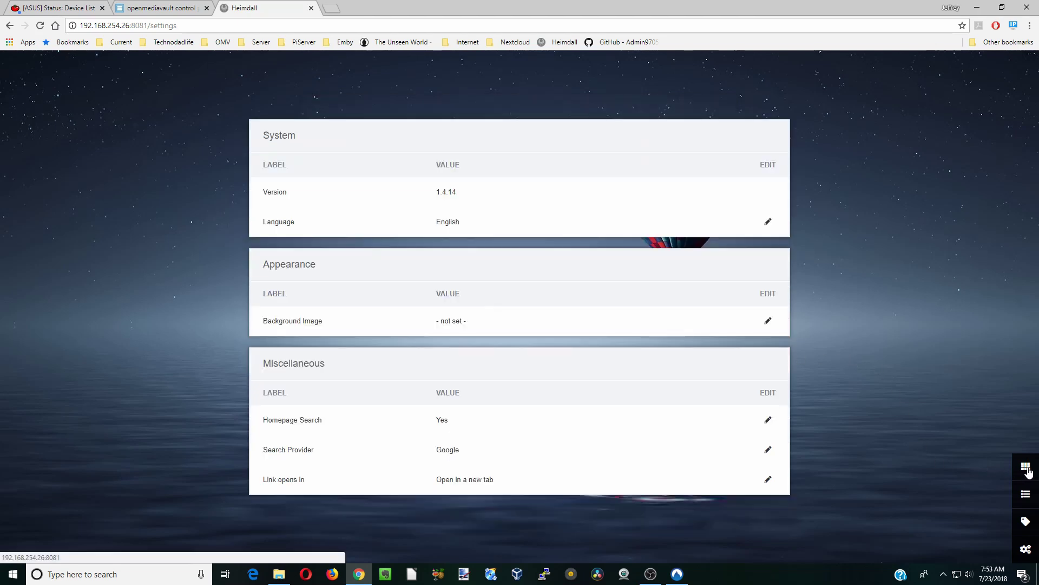
left_click(1026, 469)
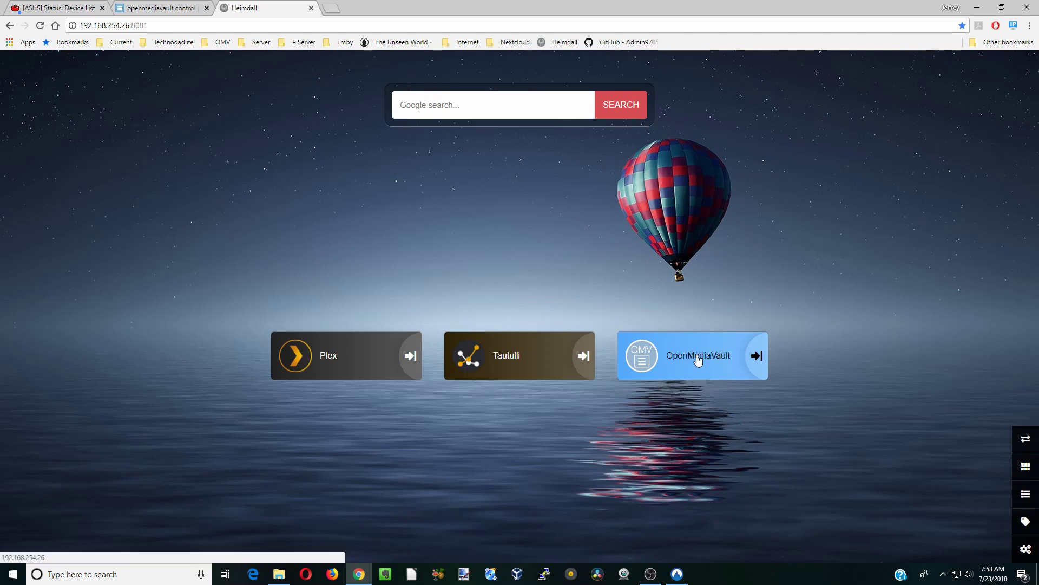
In edit mode, drag the OpenMediaVault tile to the leftmost slot before Plex and Tautulli.
left_click(1026, 441)
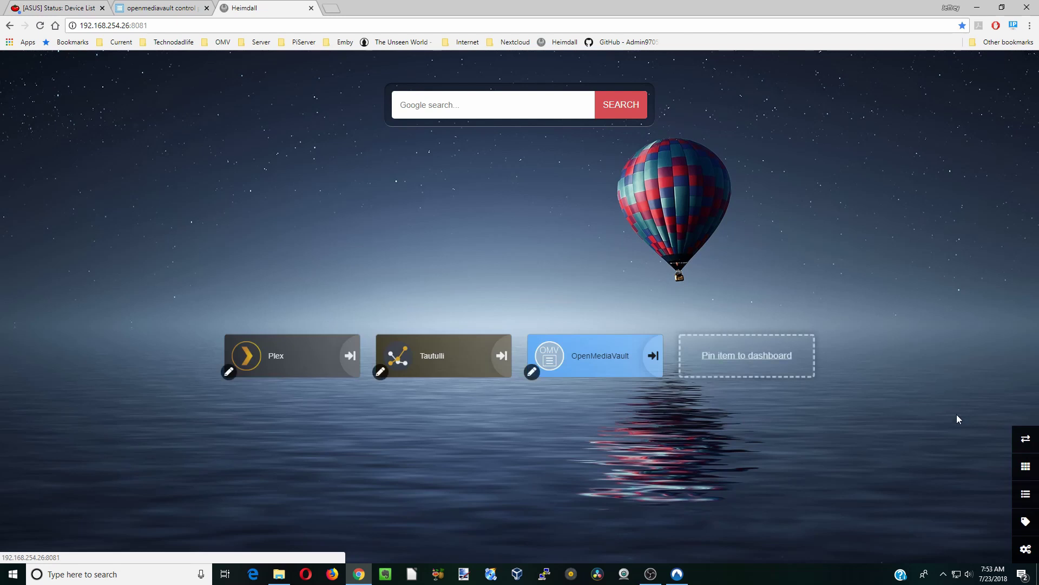
left_click_drag(581, 366, 379, 367)
mouse_move(577, 363)
left_mouse_down()
mouse_move(474, 363)
mouse_move(577, 363)
left_mouse_up()
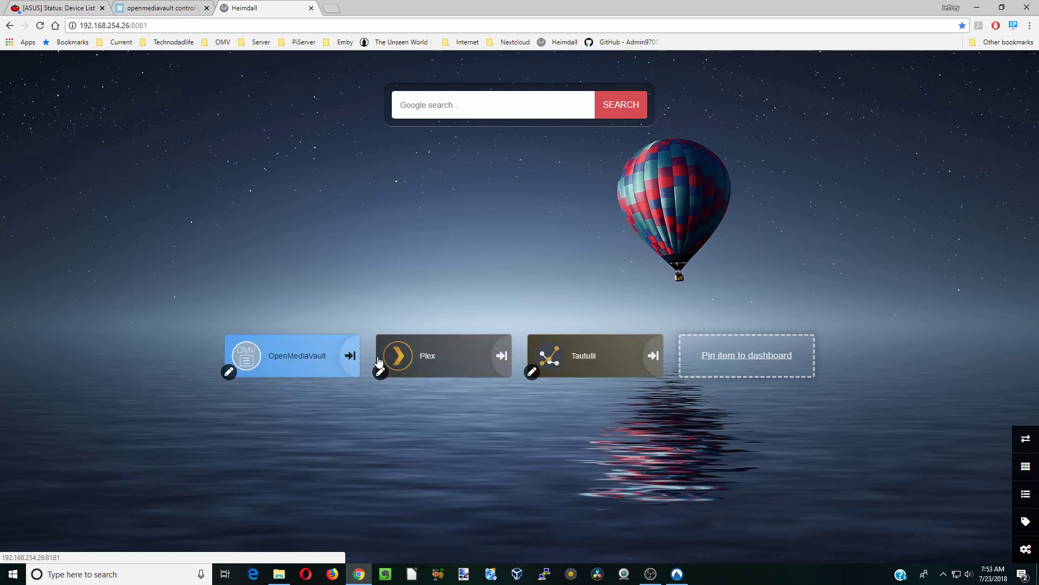
left_click(1025, 439)
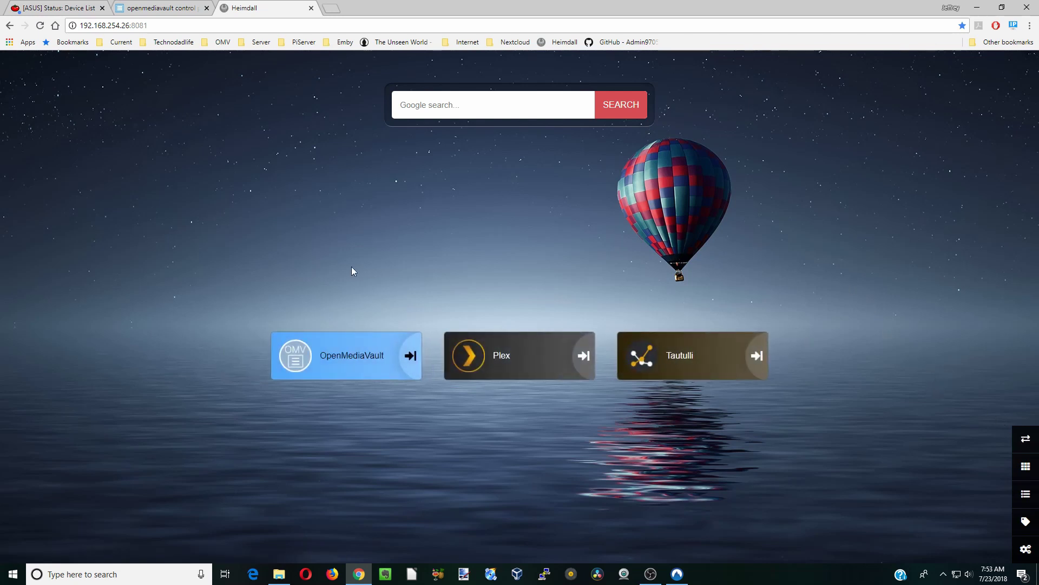
left_click(342, 360)
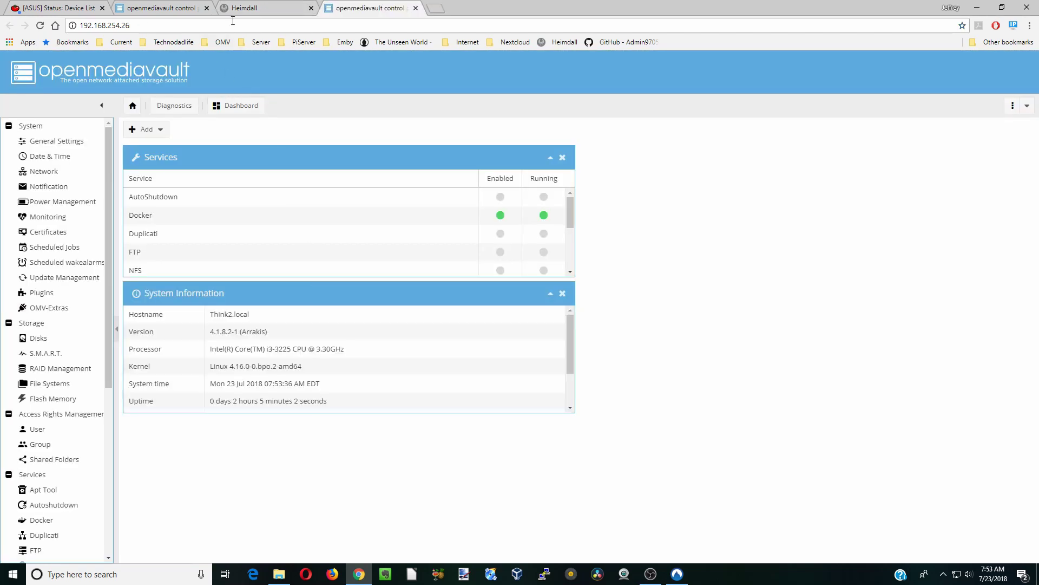
left_click(246, 8)
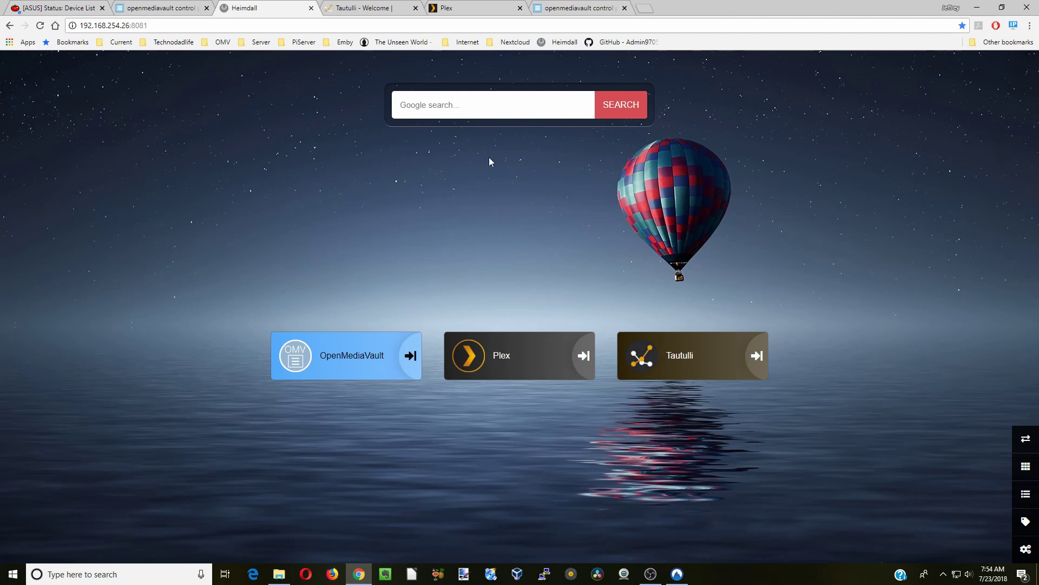
left_click(625, 8)
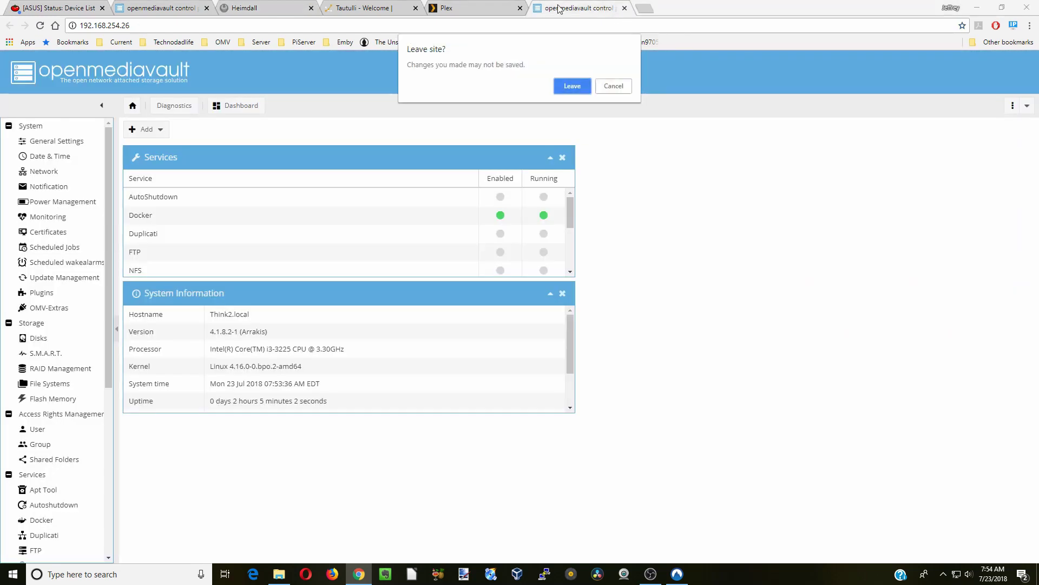
key("Return")
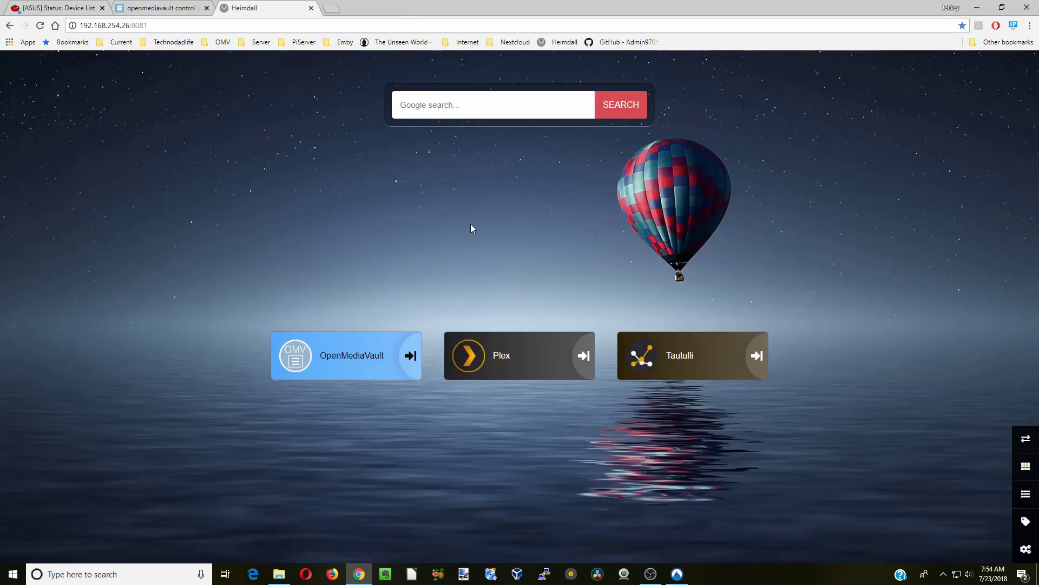